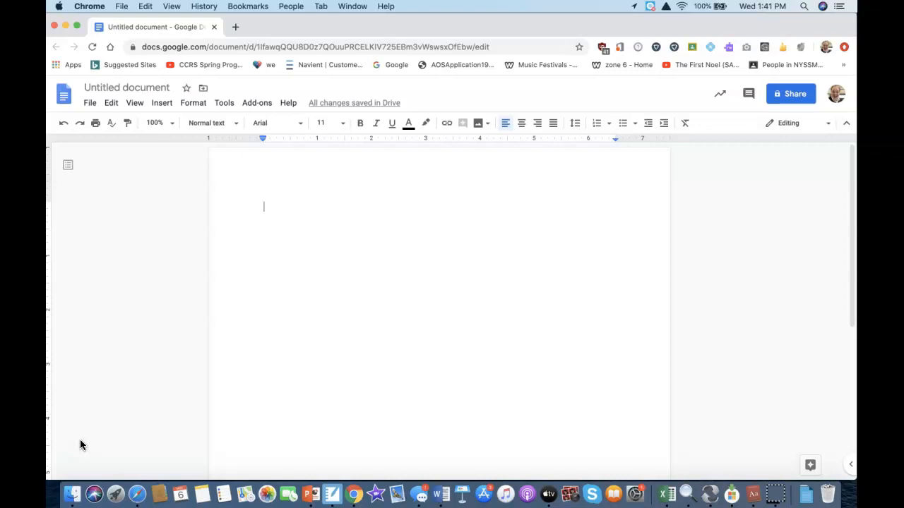
# Step: Start a new Flat for Docs musical snippet using the Single staff template
pyautogui.click(71, 428)
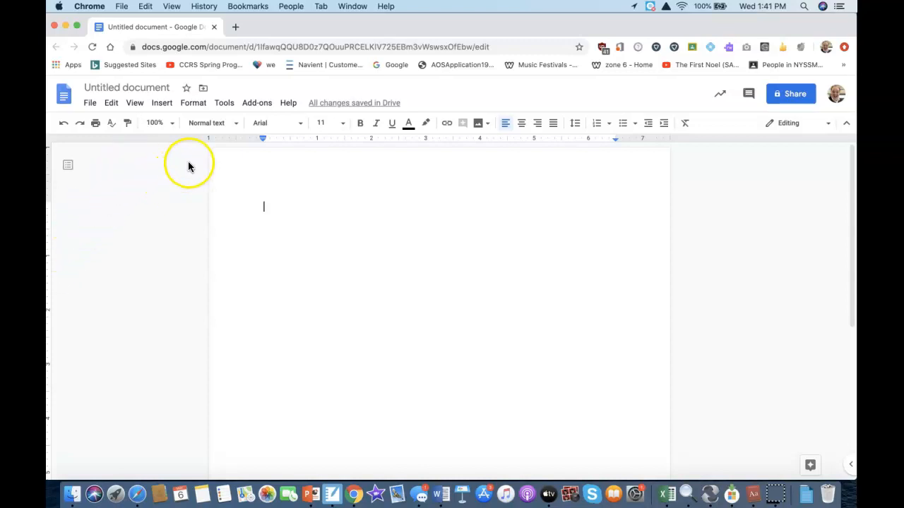
pyautogui.click(259, 107)
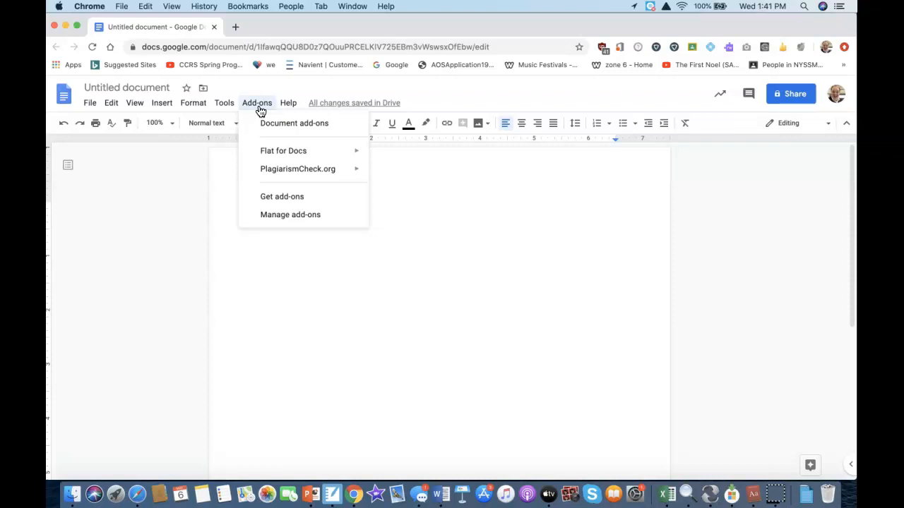
pyautogui.moveTo(277, 156)
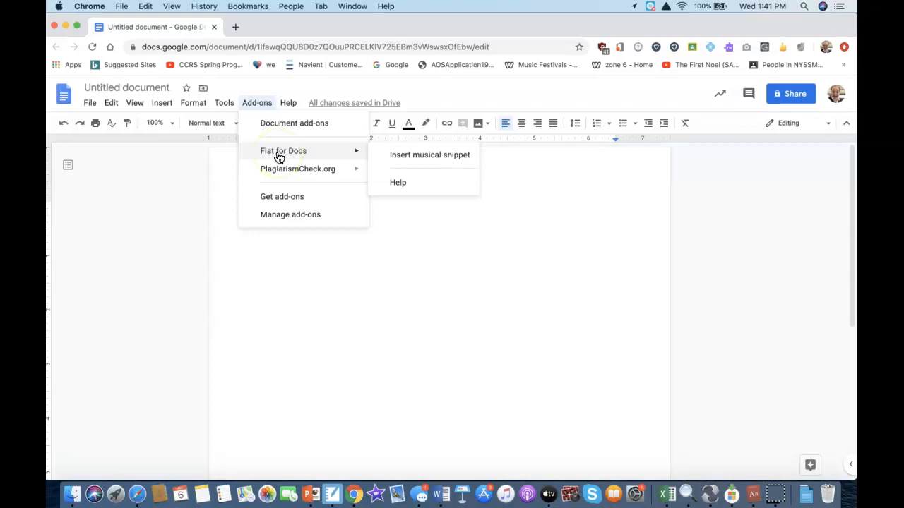
pyautogui.click(393, 161)
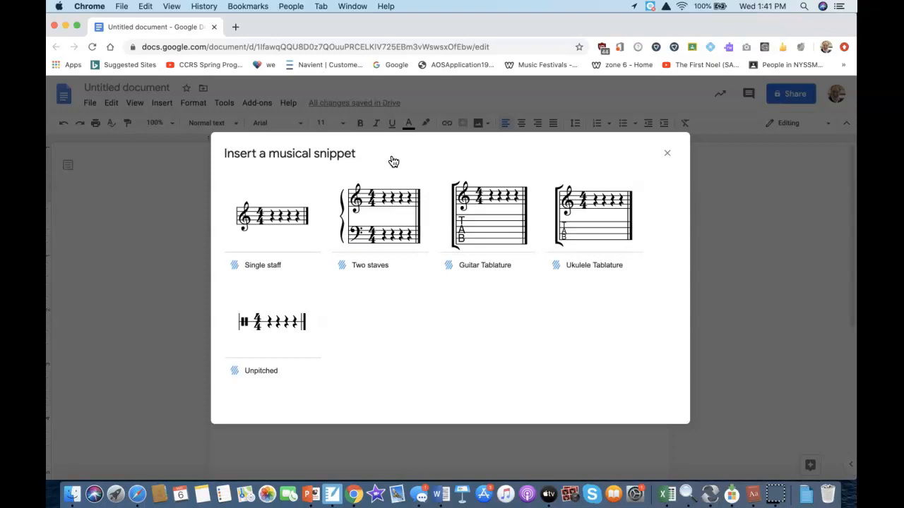
pyautogui.click(267, 215)
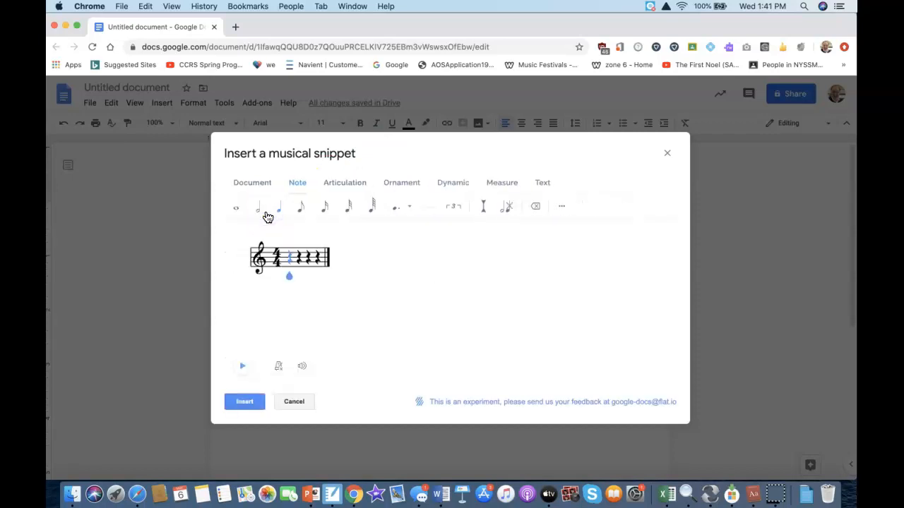
pyautogui.click(315, 256)
pyautogui.click(317, 259)
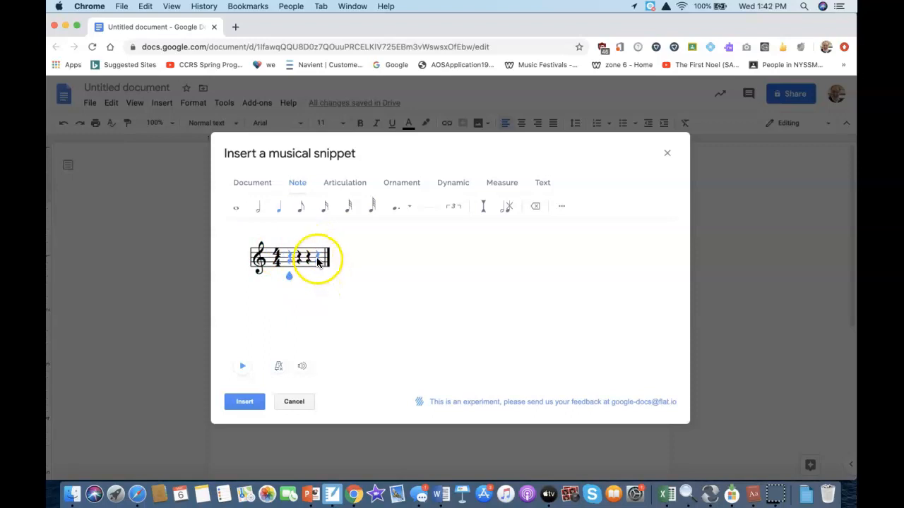
pyautogui.click(322, 259)
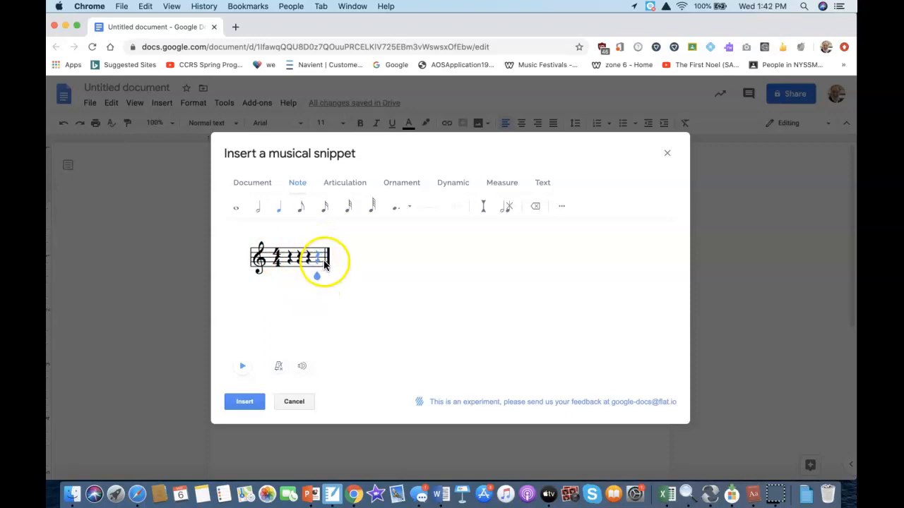
pyautogui.click(306, 261)
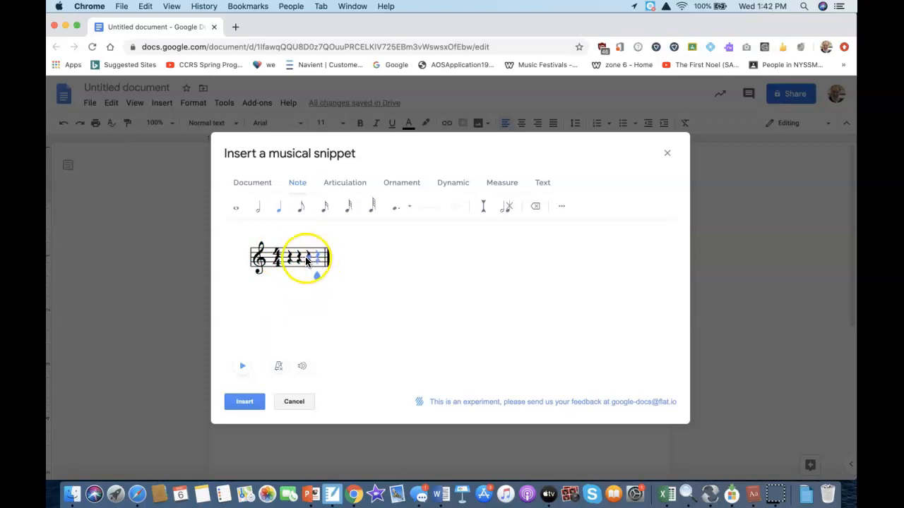
pyautogui.click(269, 259)
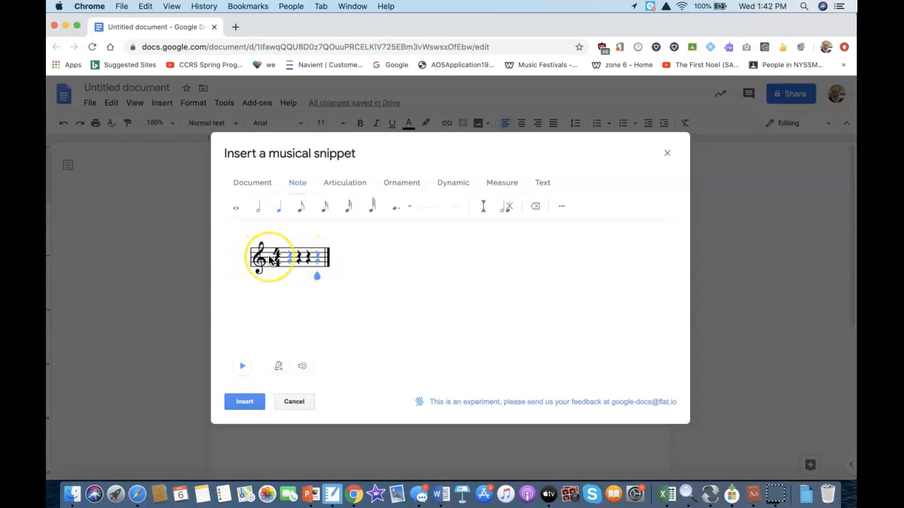
# Step: Enlarge the view of the single-staff snippet until its 4/4 measure is easy to read
pyautogui.click(256, 186)
pyautogui.click(257, 190)
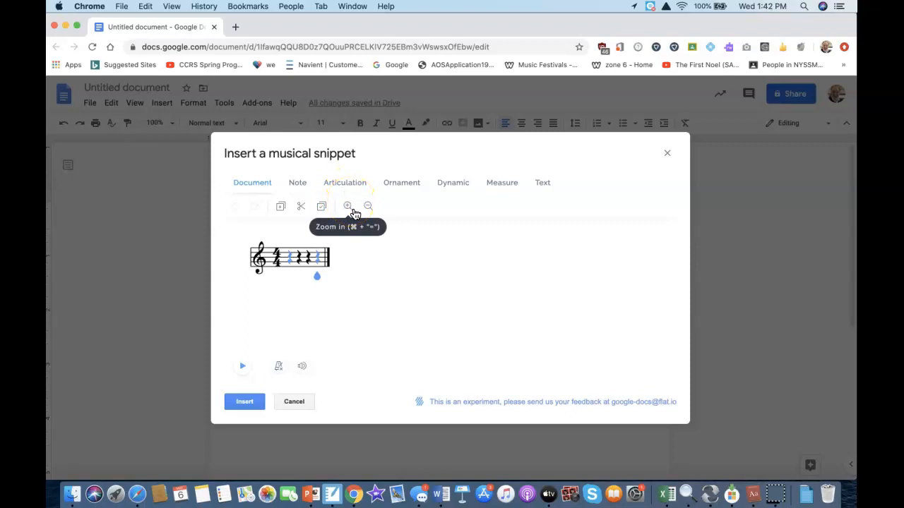
pyautogui.click(348, 208)
pyautogui.click(348, 208)
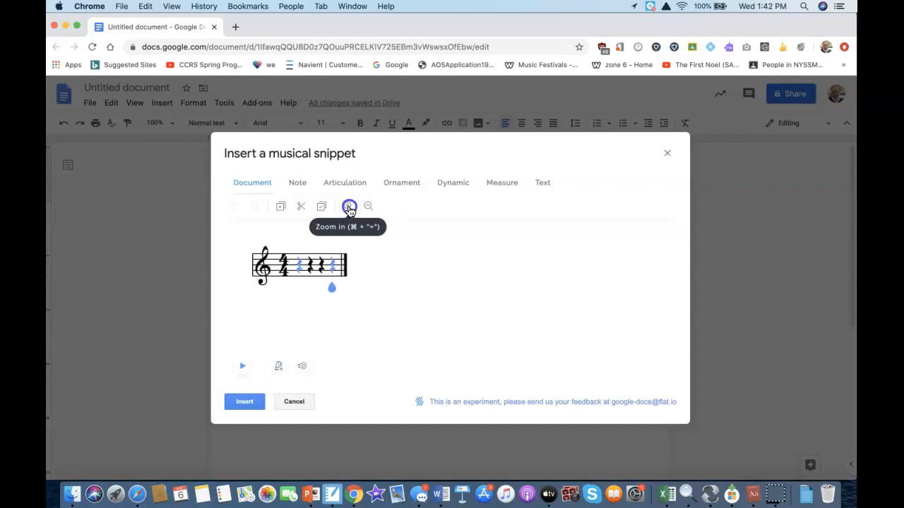
pyautogui.click(348, 208)
pyautogui.click(348, 208)
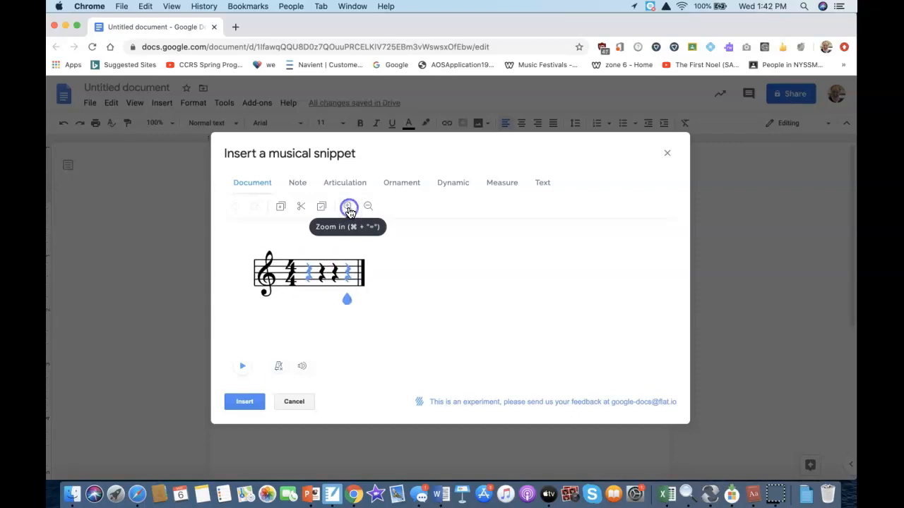
pyautogui.click(348, 208)
pyautogui.click(348, 208)
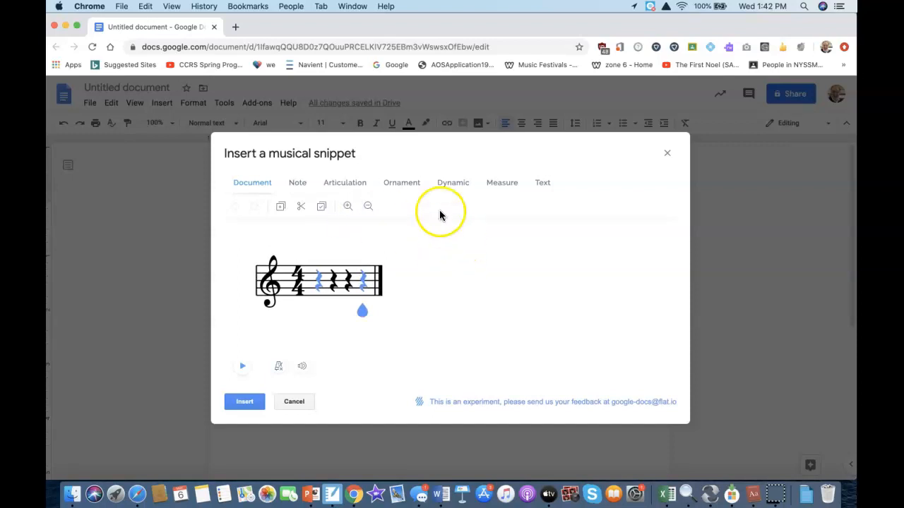
pyautogui.click(369, 207)
pyautogui.click(368, 207)
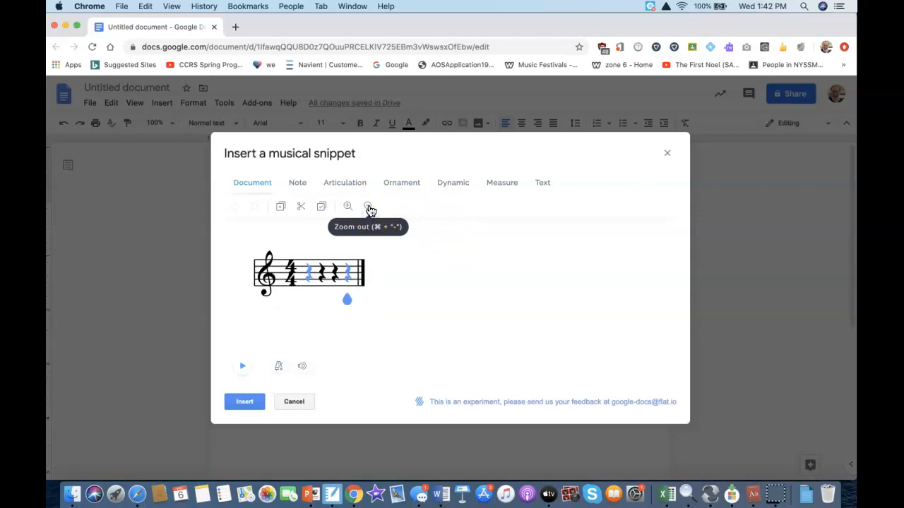
pyautogui.click(347, 207)
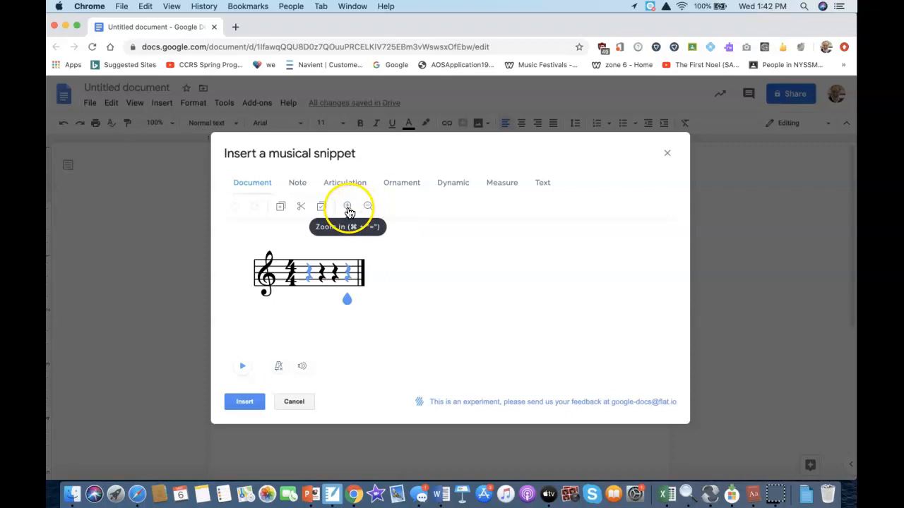
pyautogui.click(348, 208)
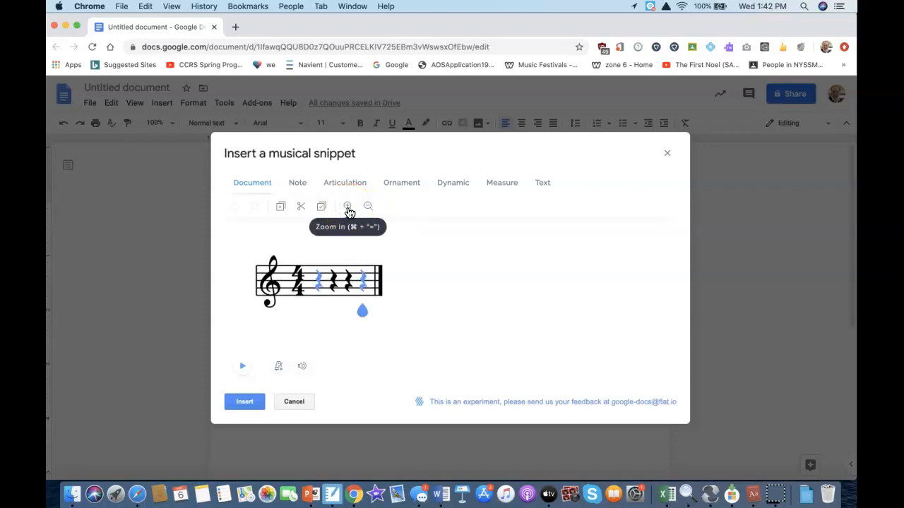
pyautogui.click(368, 206)
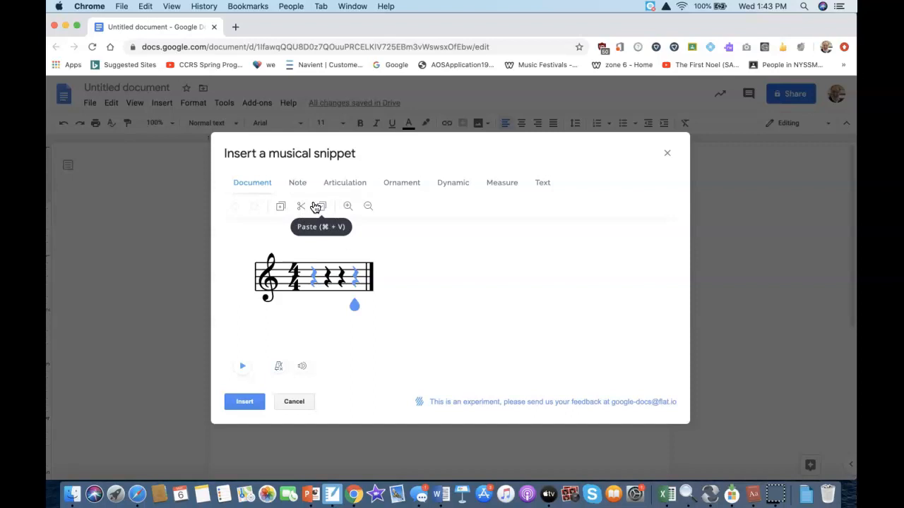
# Step: Examine the available note durations and dotted-note options in the snippet editor's note tools
pyautogui.click(341, 247)
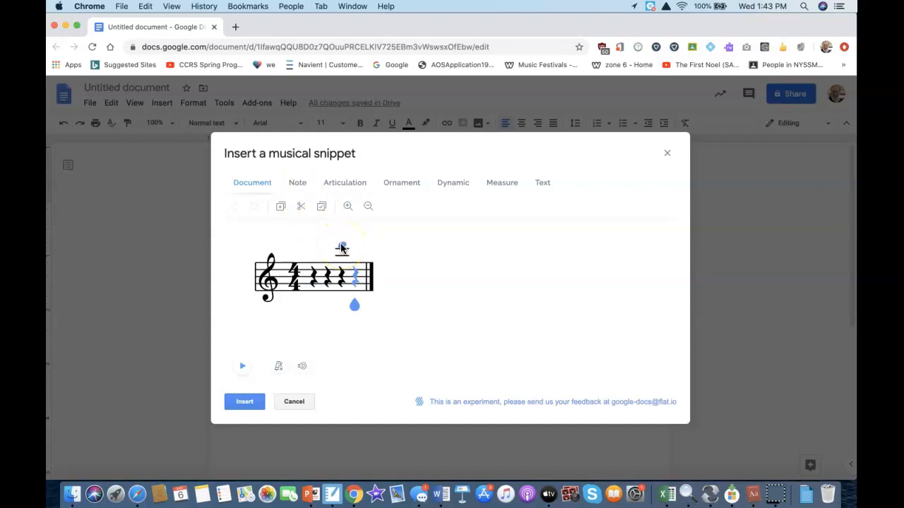
pyautogui.click(298, 186)
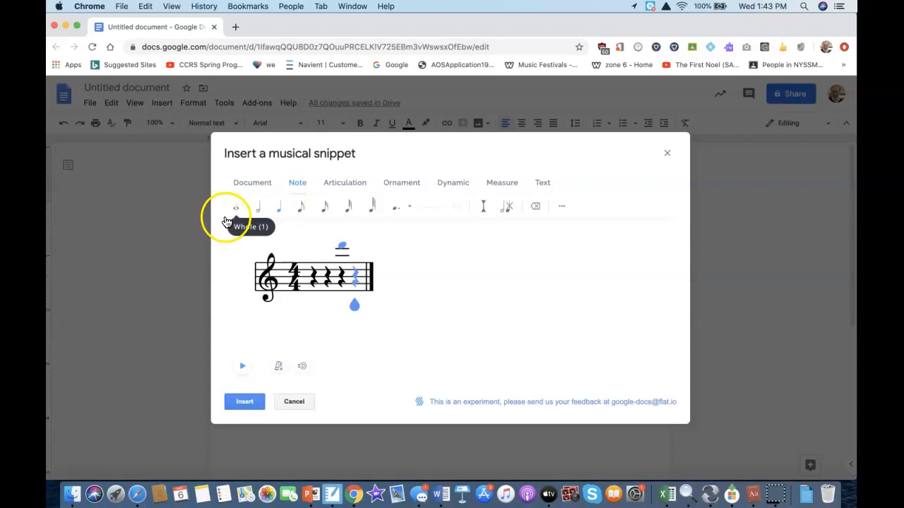
pyautogui.click(409, 209)
pyautogui.click(503, 243)
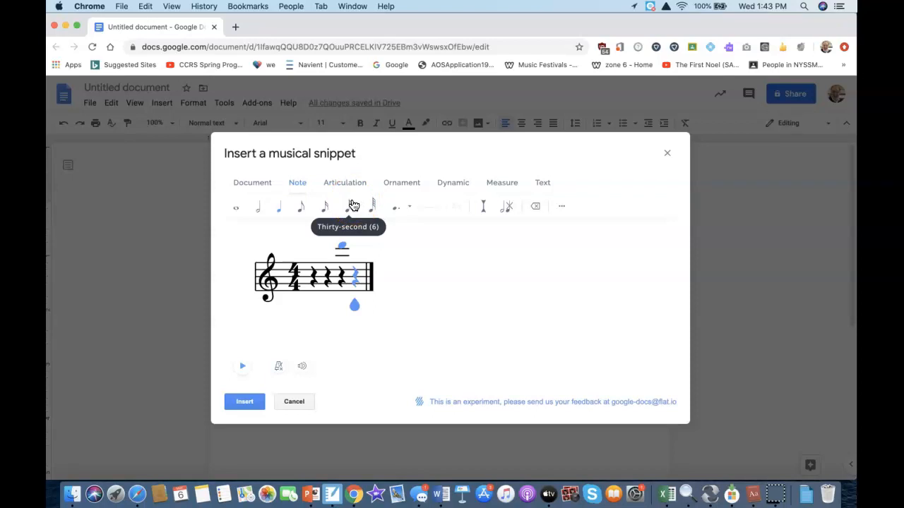
pyautogui.click(378, 208)
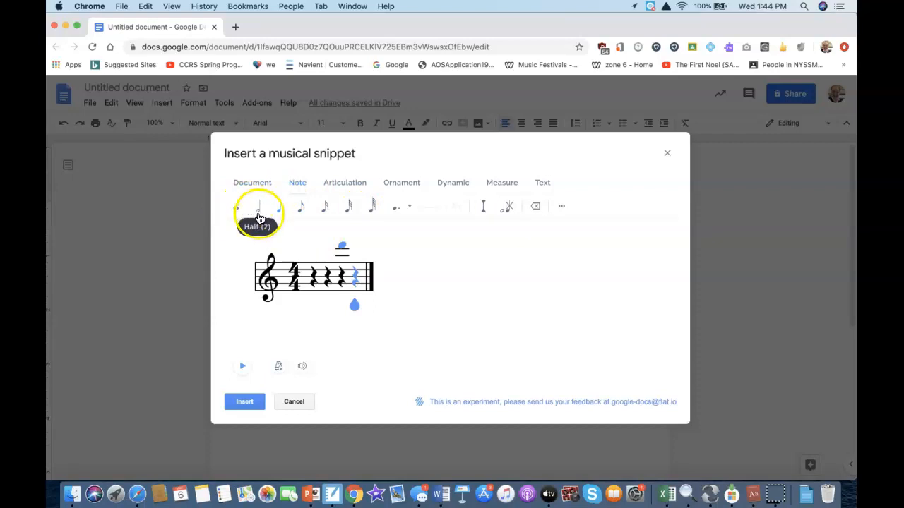
# Step: Fill the first three beats of the measure with quarter notes F, G and E
pyautogui.click(310, 279)
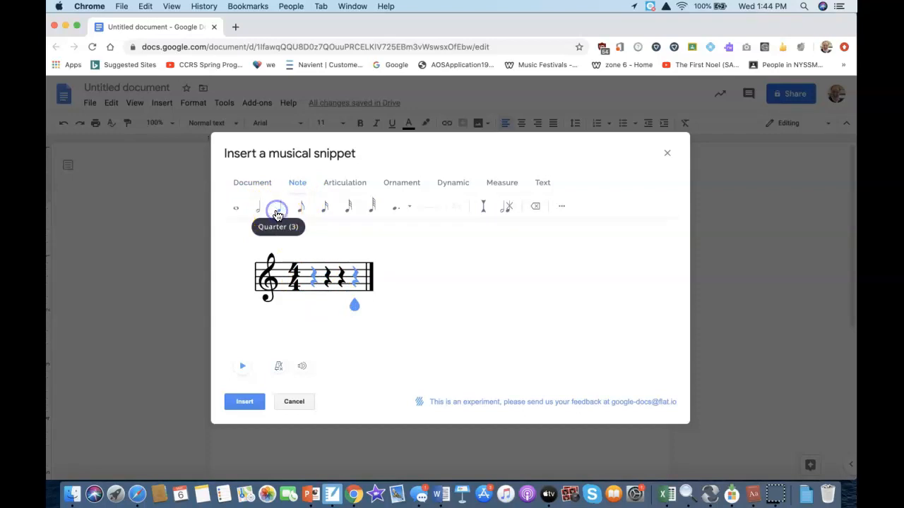
pyautogui.click(313, 285)
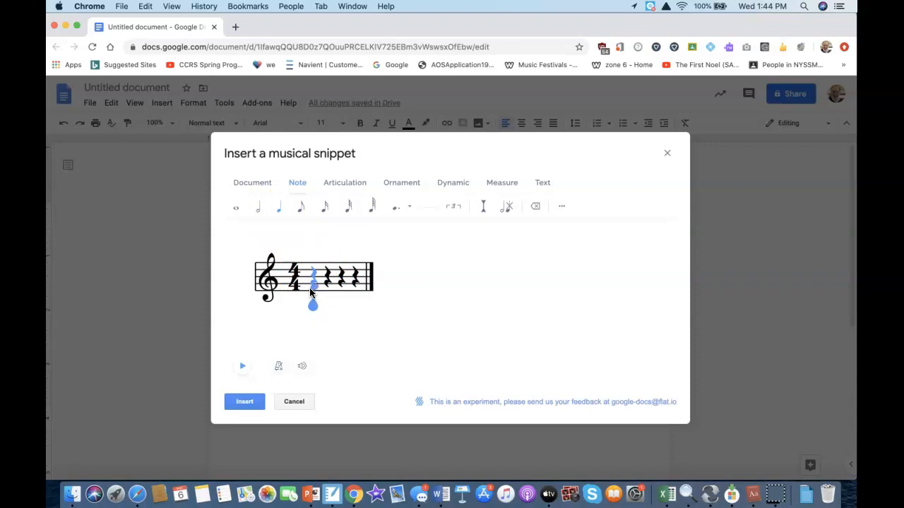
pyautogui.click(311, 291)
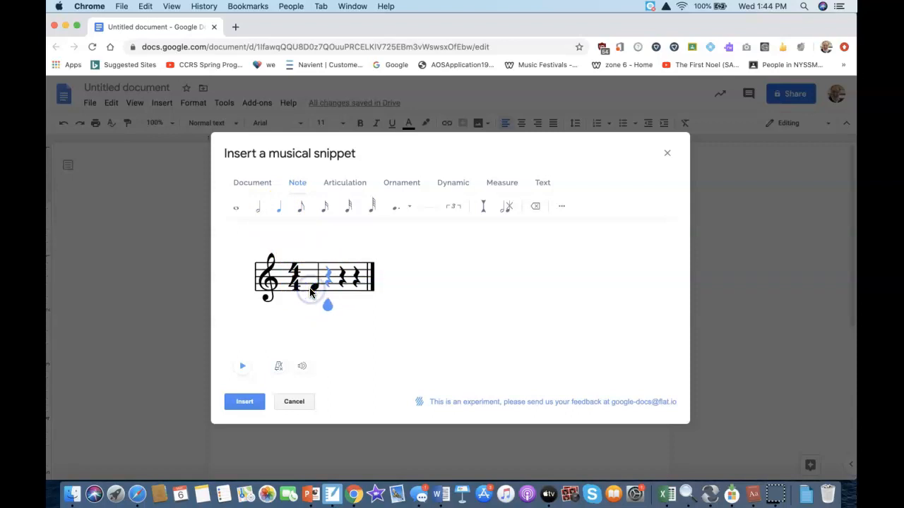
pyautogui.click(327, 283)
pyautogui.click(329, 281)
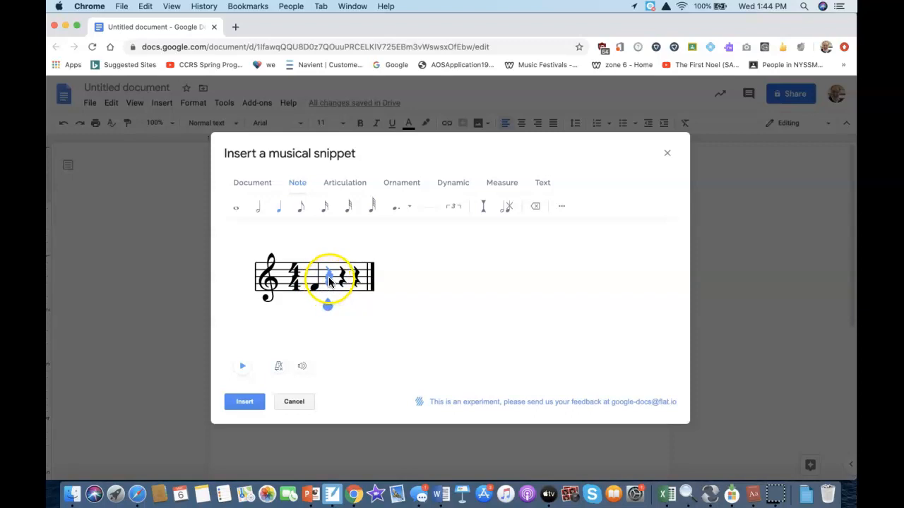
pyautogui.click(327, 285)
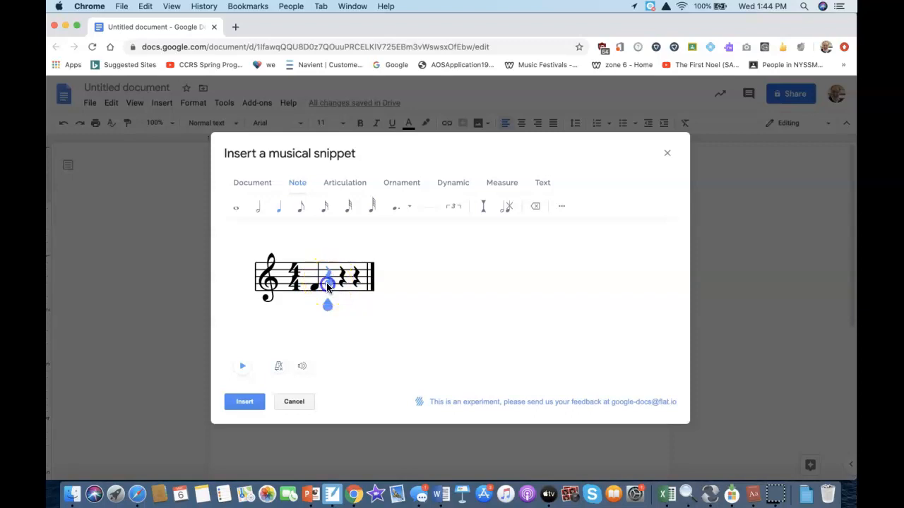
pyautogui.click(339, 293)
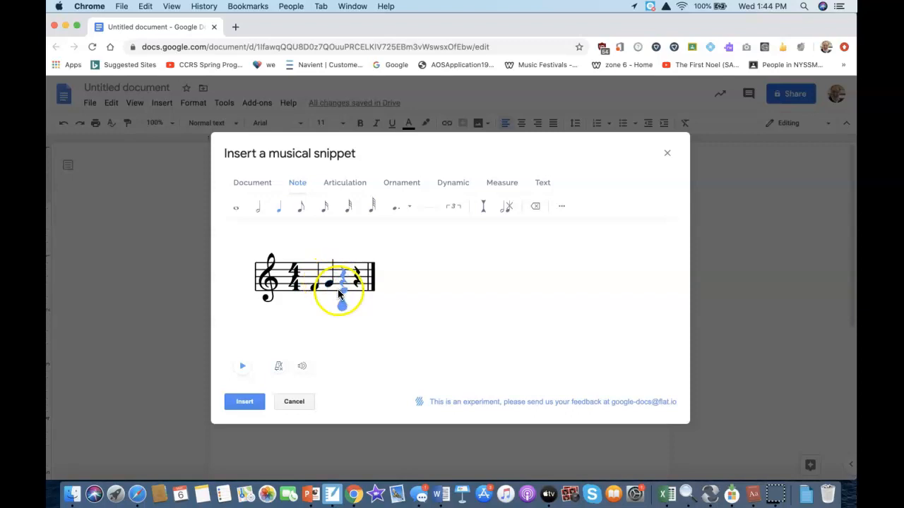
pyautogui.click(354, 286)
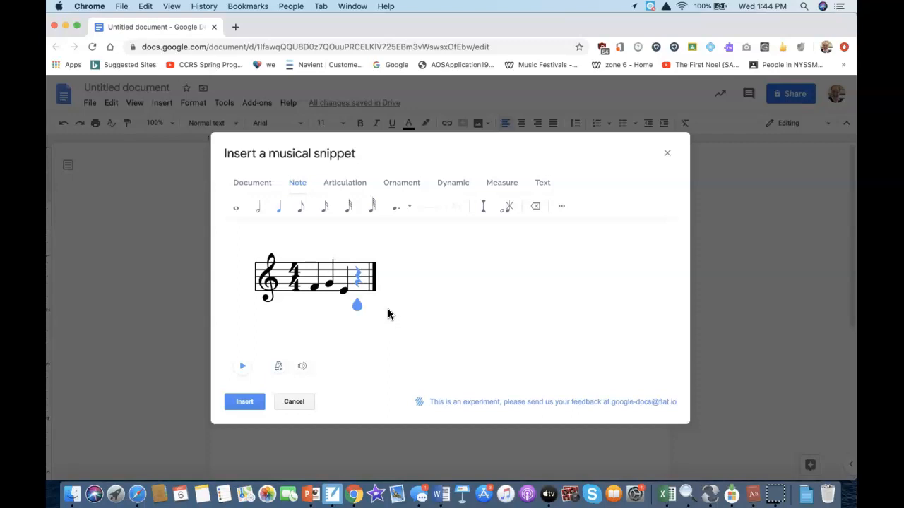
# Step: Extend the staff with a second measure and place a quarter note F on the first measure's fourth beat
pyautogui.click(260, 214)
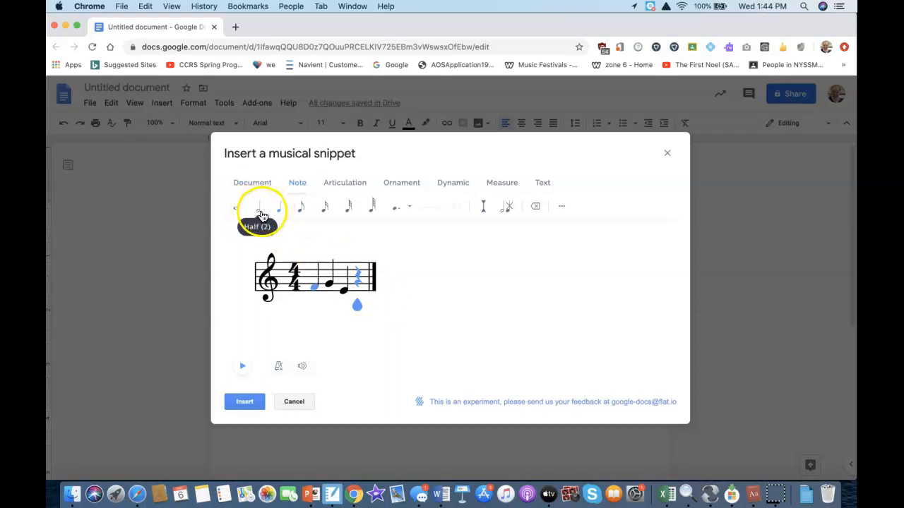
pyautogui.click(262, 215)
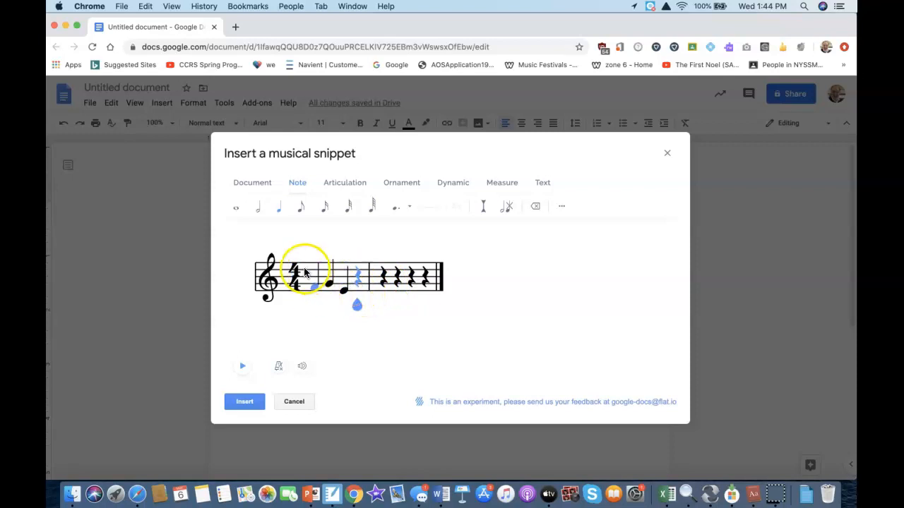
pyautogui.click(345, 291)
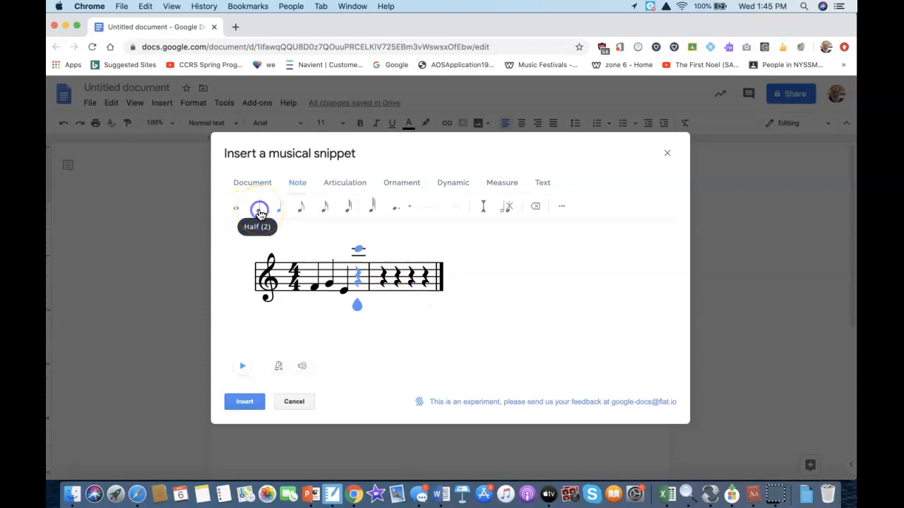
pyautogui.click(358, 287)
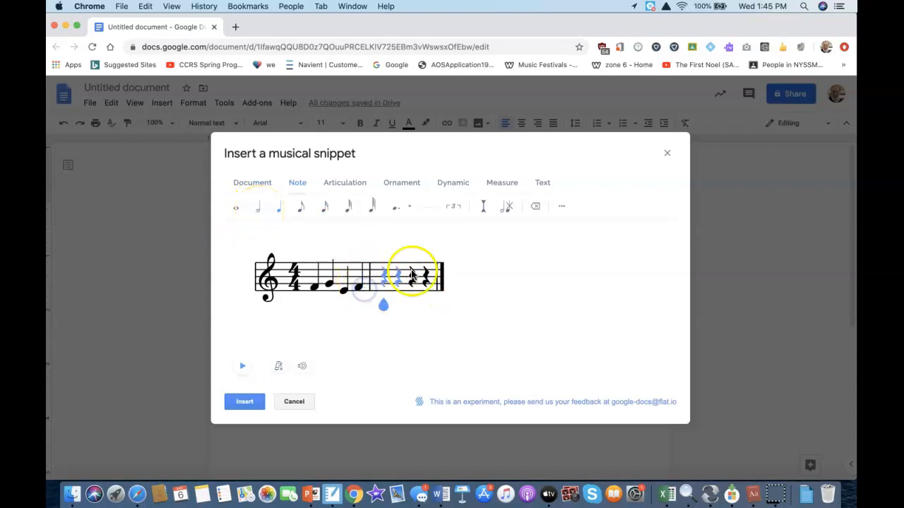
# Step: Fill the second measure with a half note A followed by quarter notes F and A
pyautogui.click(258, 214)
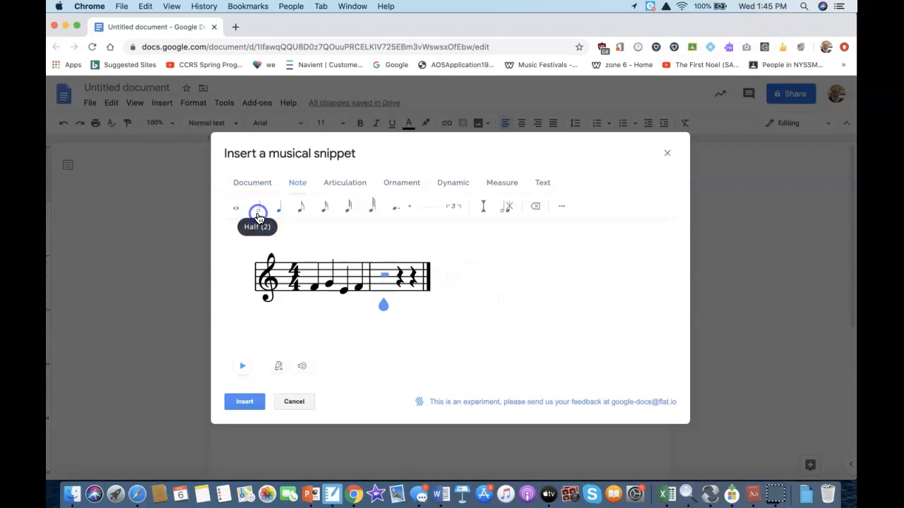
pyautogui.click(385, 281)
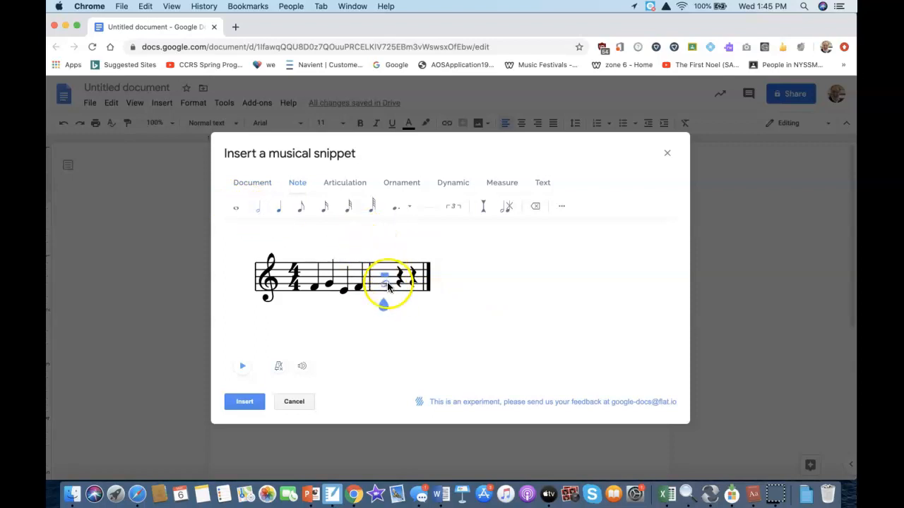
pyautogui.click(259, 213)
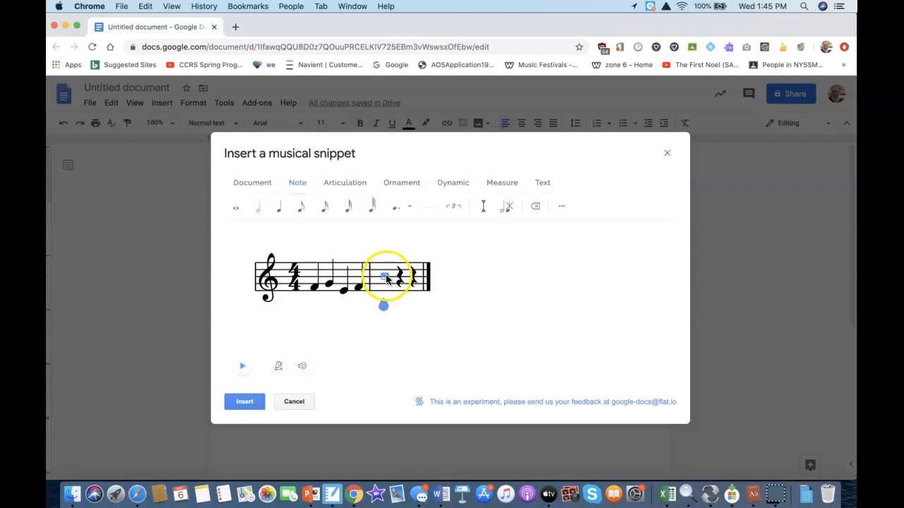
pyautogui.click(386, 283)
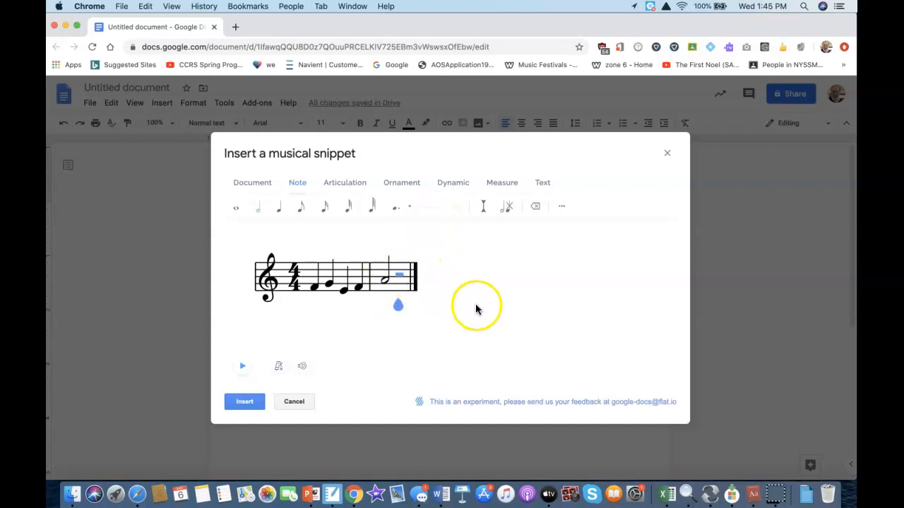
pyautogui.click(280, 207)
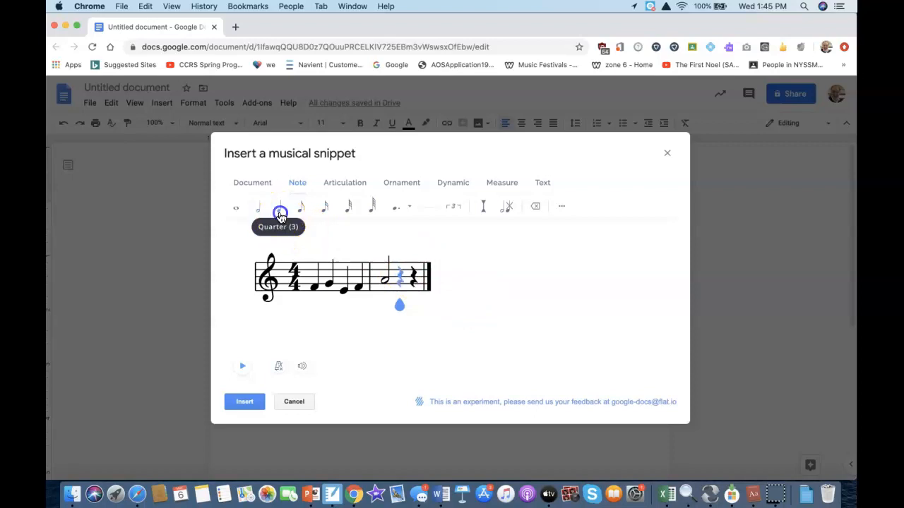
pyautogui.click(403, 288)
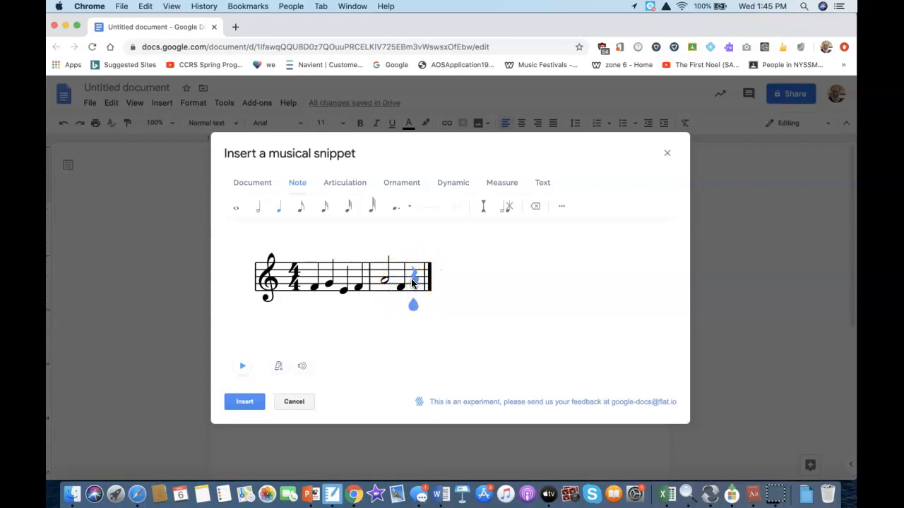
pyautogui.click(413, 282)
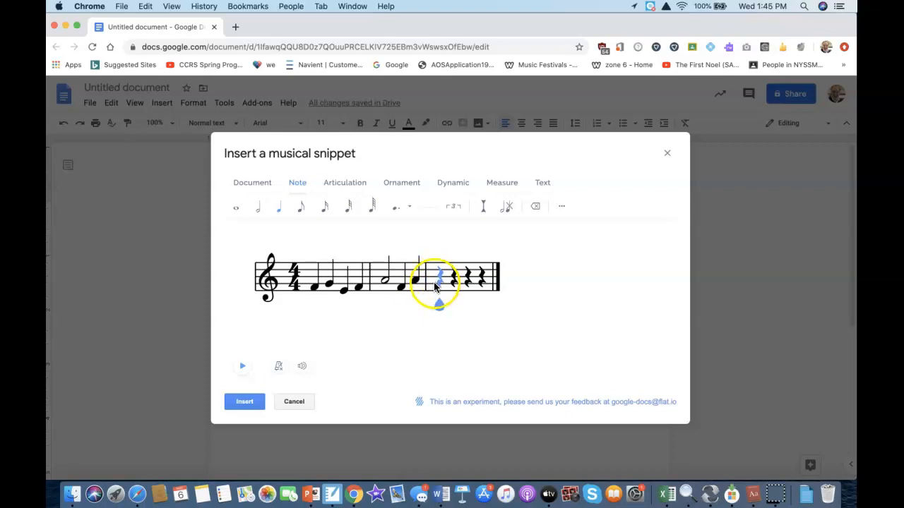
# Step: Fill the third measure with quarter notes E, B, G and F
pyautogui.click(437, 291)
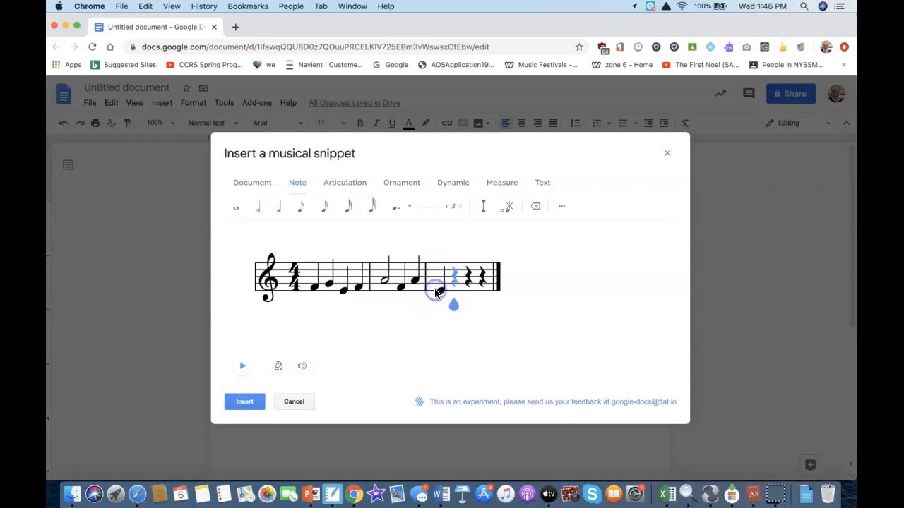
pyautogui.click(457, 276)
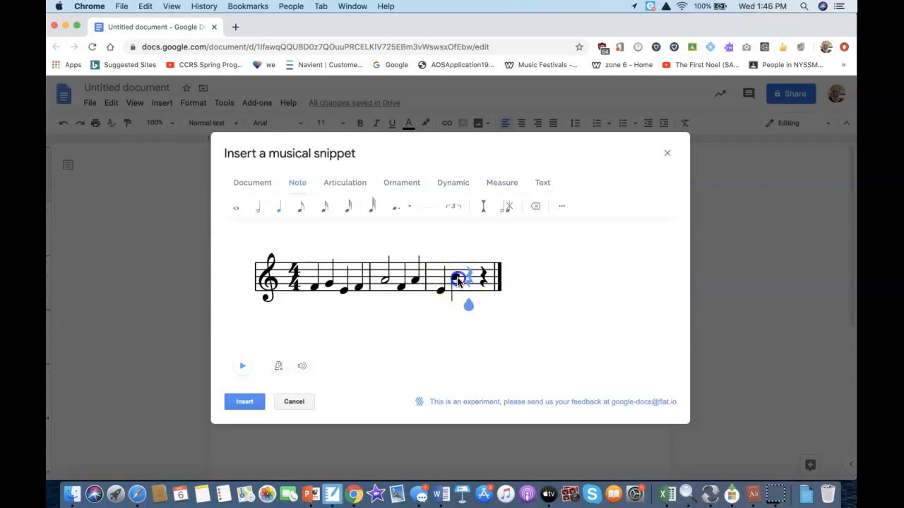
pyautogui.click(470, 284)
pyautogui.click(485, 290)
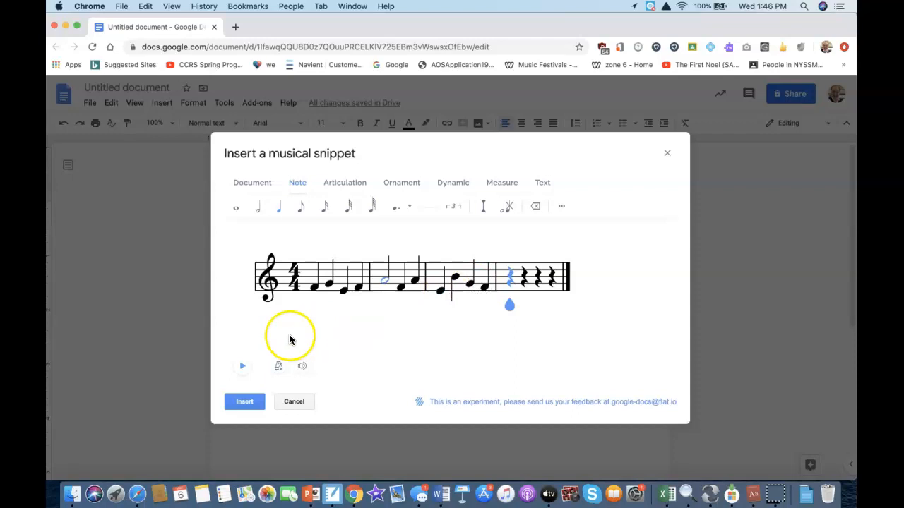
# Step: Raise the system volume, play the melody from its first note, and stop playback within the third measure
pyautogui.click(313, 294)
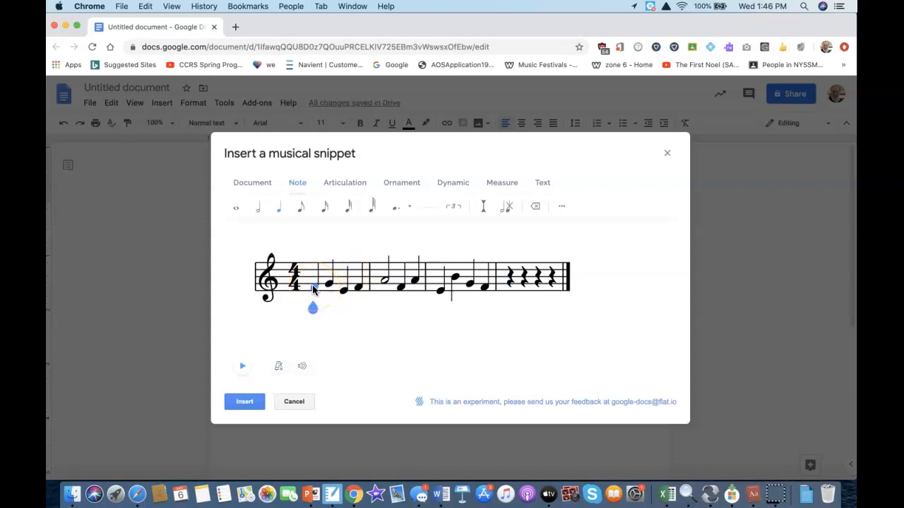
pyautogui.press('XF86AudioRaiseVolume')
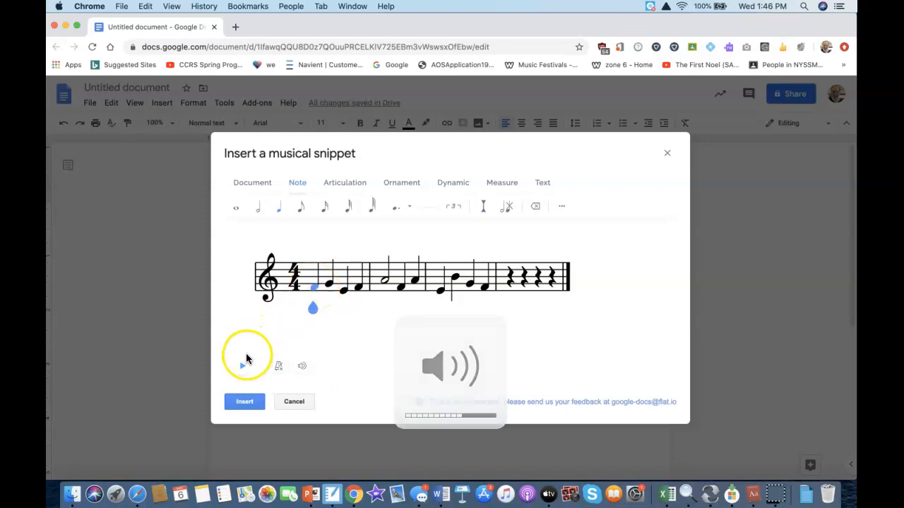
pyautogui.click(243, 378)
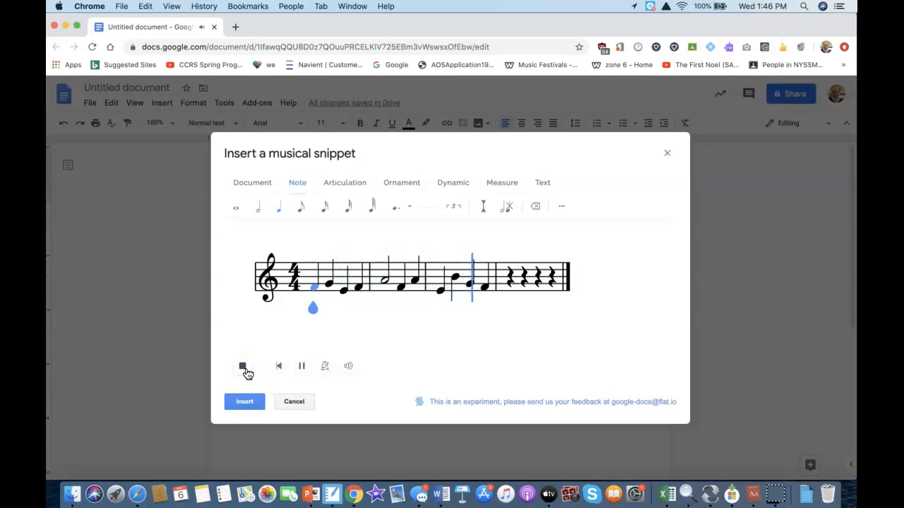
pyautogui.click(242, 366)
pyautogui.click(537, 236)
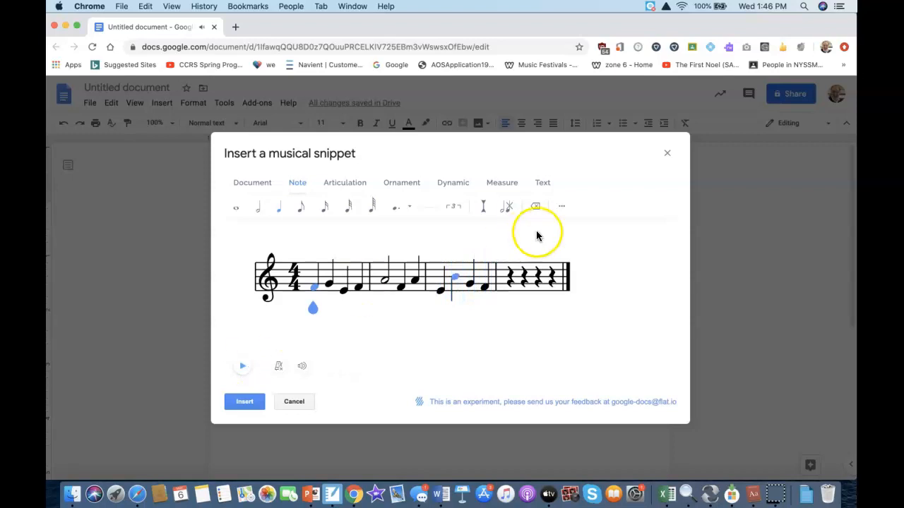
# Step: Delete all four quarter notes from the third measure, starting with its last note
pyautogui.click(483, 289)
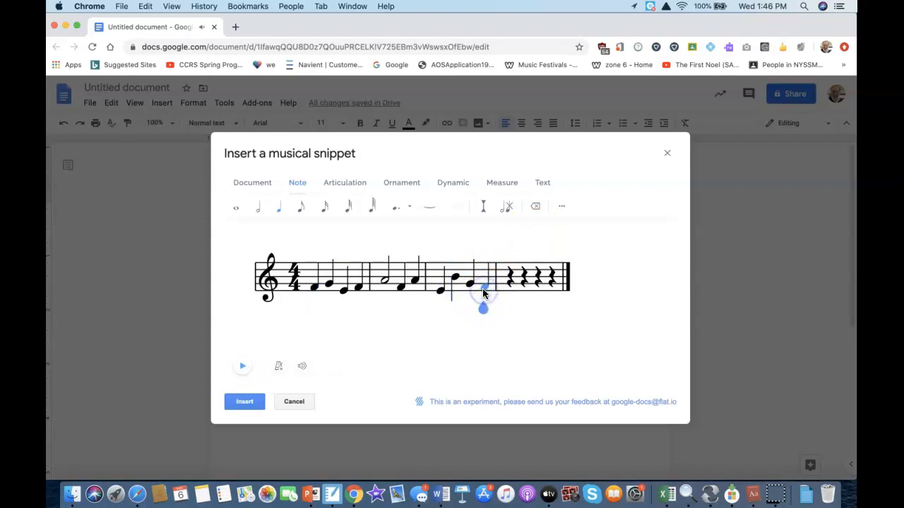
pyautogui.click(538, 206)
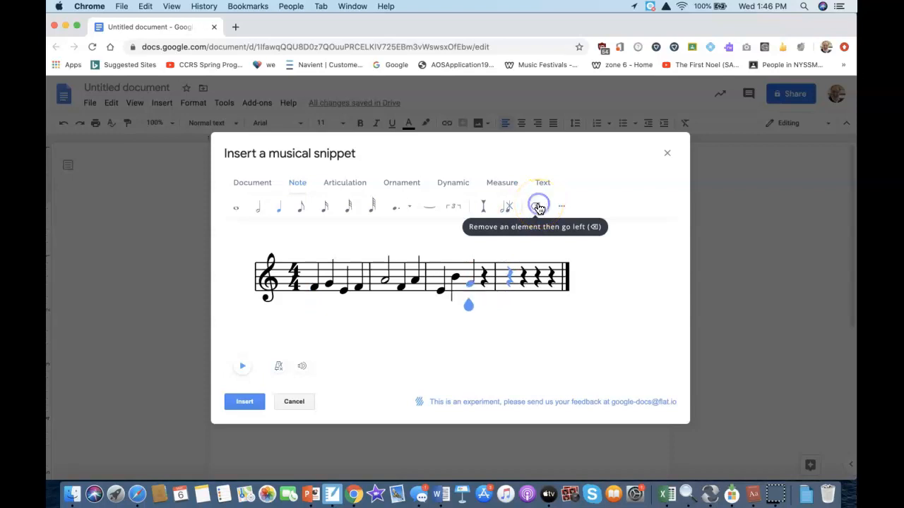
pyautogui.click(538, 206)
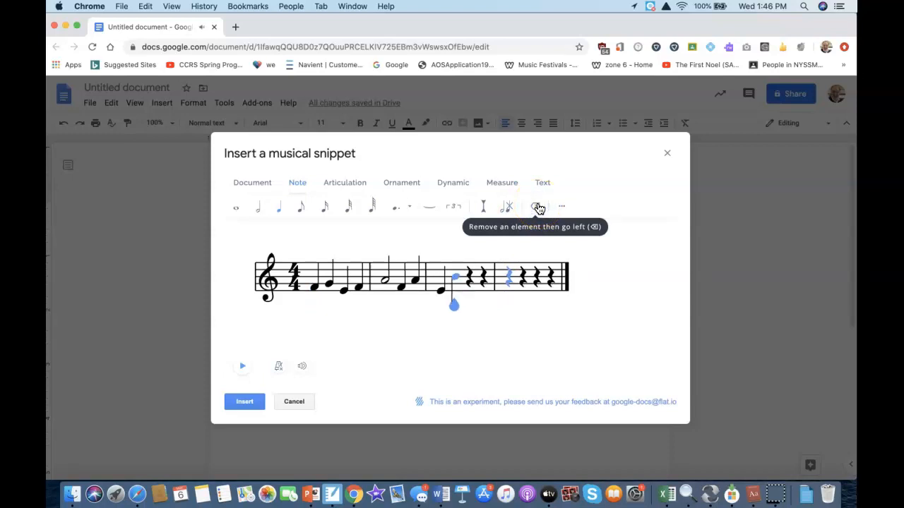
pyautogui.click(538, 206)
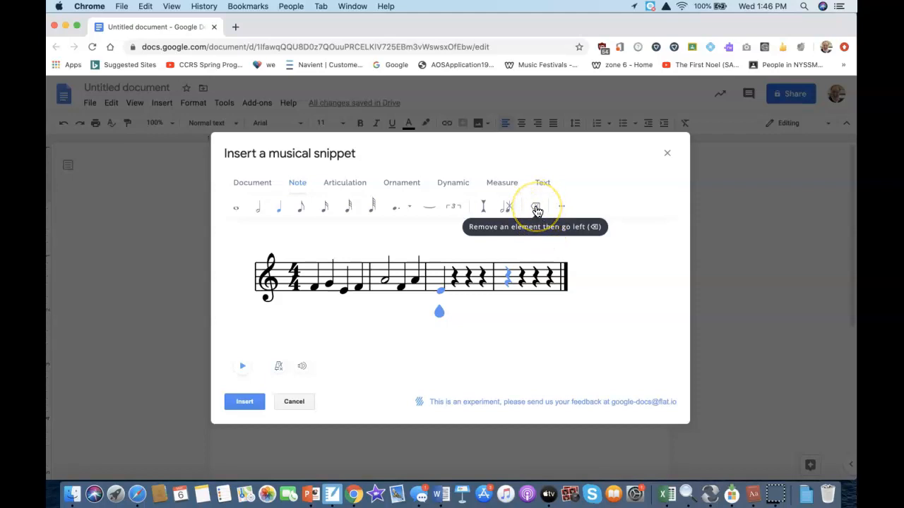
pyautogui.click(537, 209)
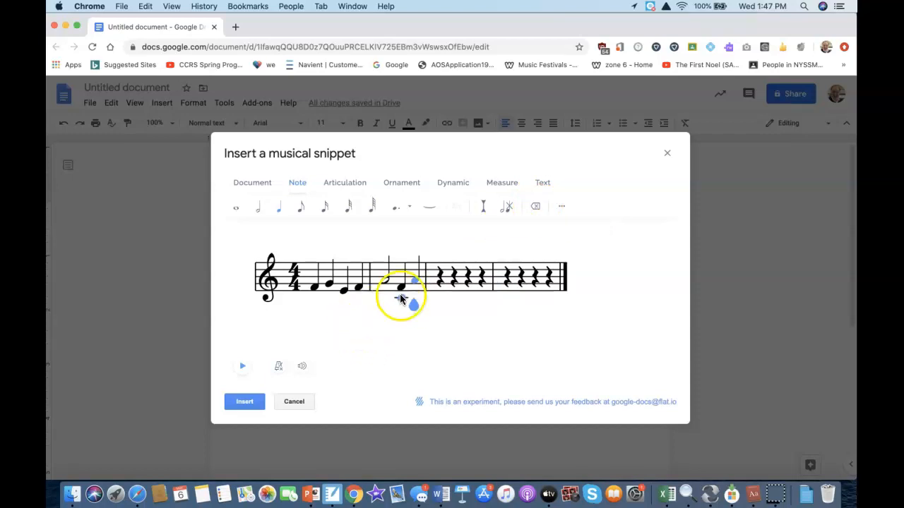
# Step: Delete the quarter note F and half note A from the second measure and the G from the first measure
pyautogui.click(403, 285)
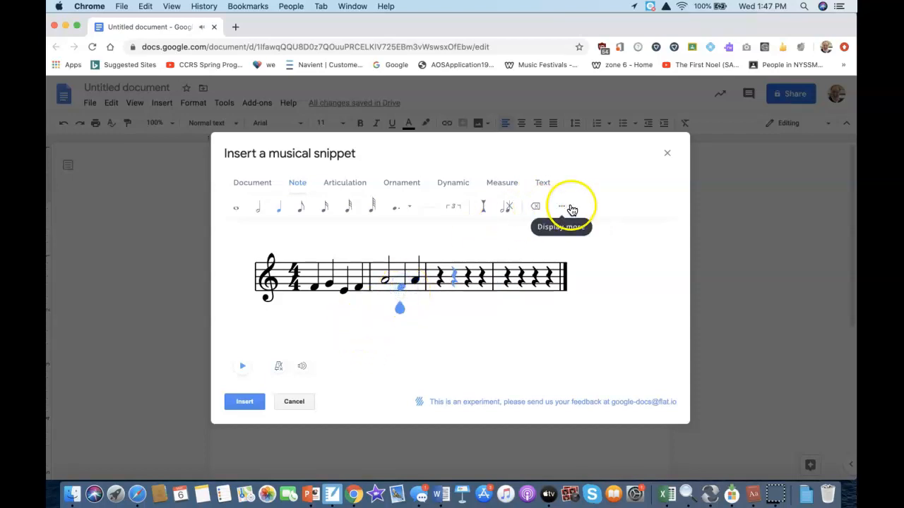
pyautogui.click(537, 208)
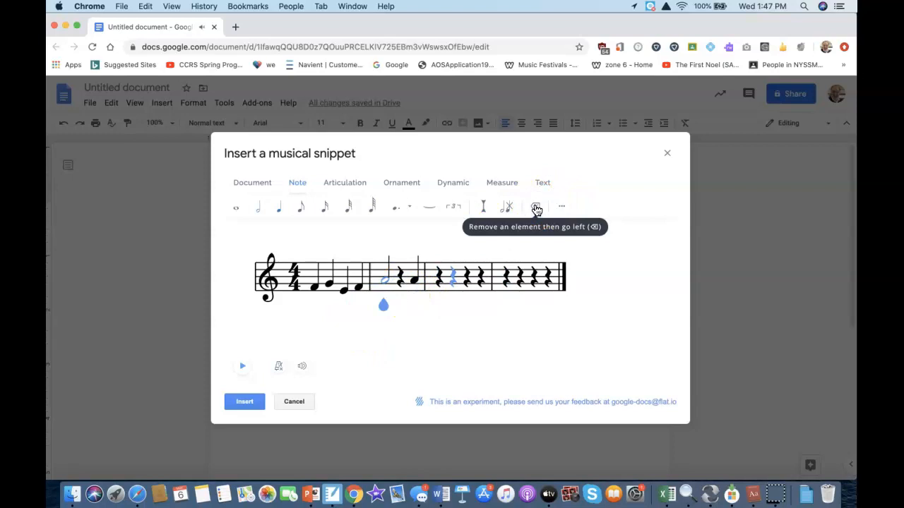
pyautogui.click(331, 283)
pyautogui.click(330, 285)
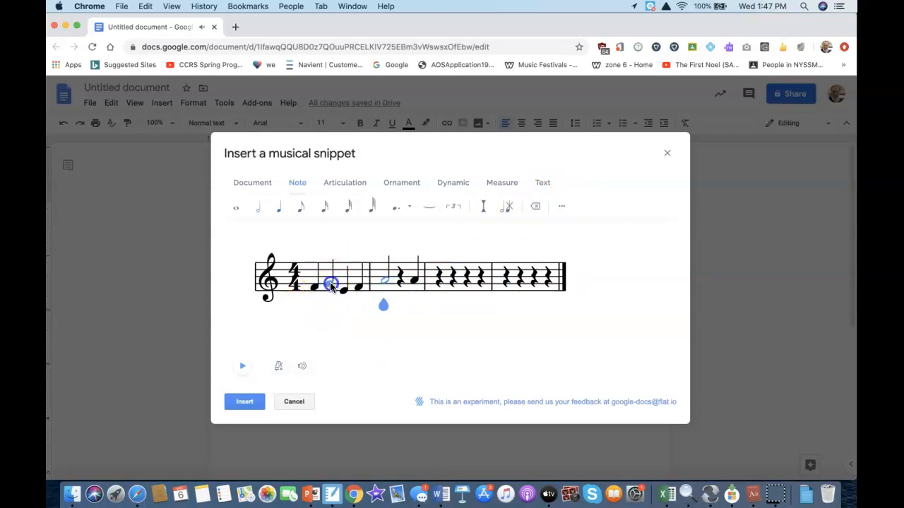
pyautogui.click(537, 207)
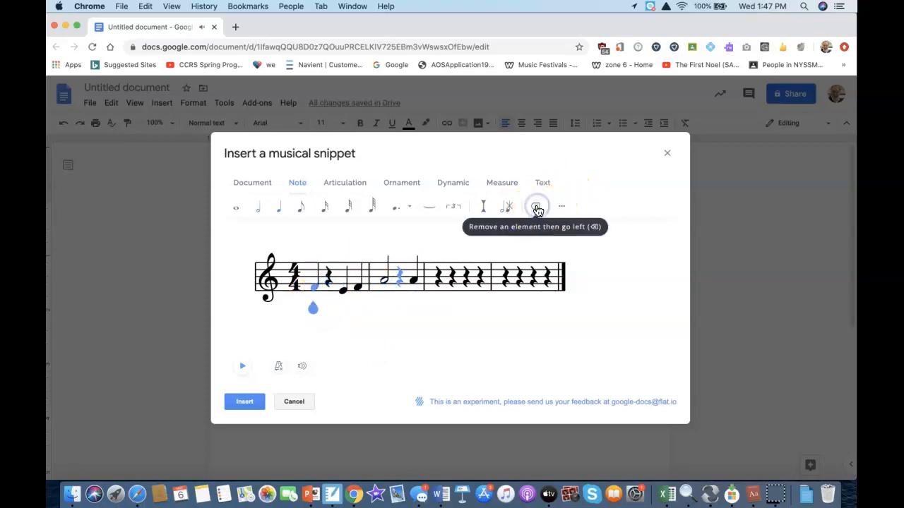
pyautogui.click(298, 309)
pyautogui.click(383, 272)
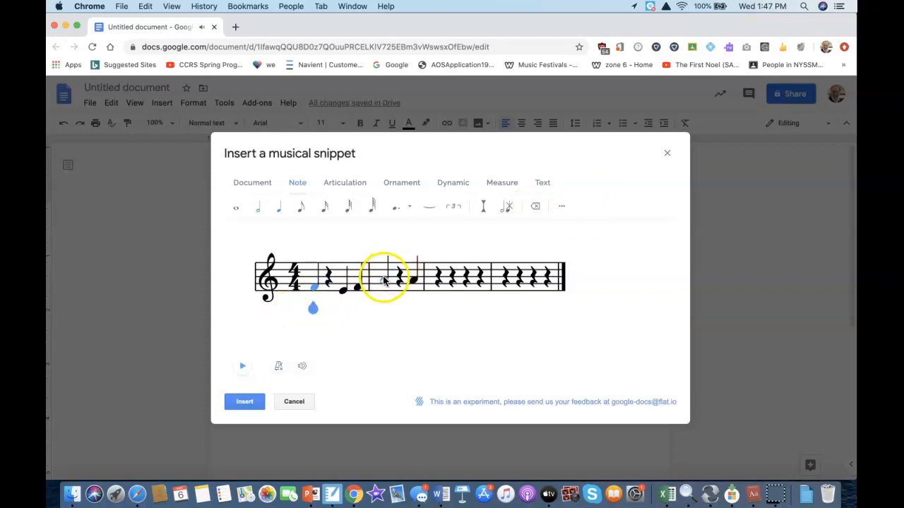
pyautogui.click(535, 202)
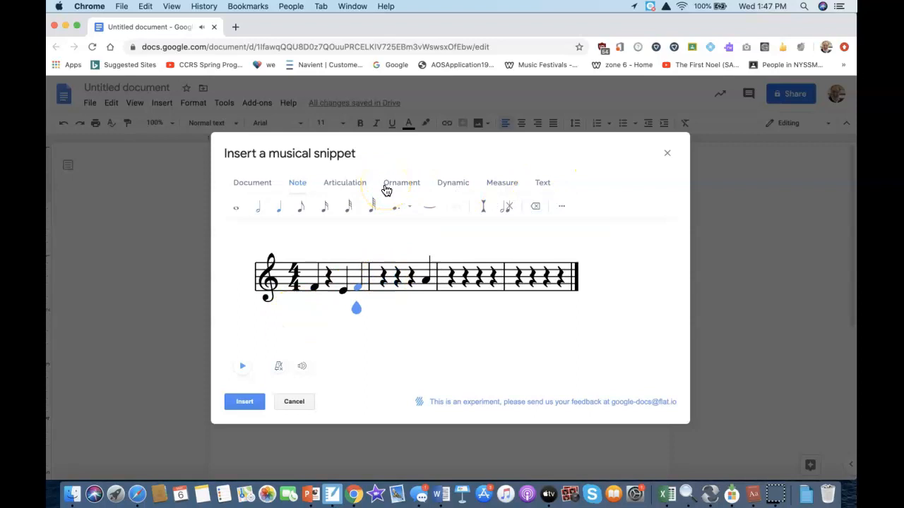
# Step: Shorten the first measure's third-beat E and fourth-beat F to eighth notes and place a quarter note E on beat two
pyautogui.click(300, 206)
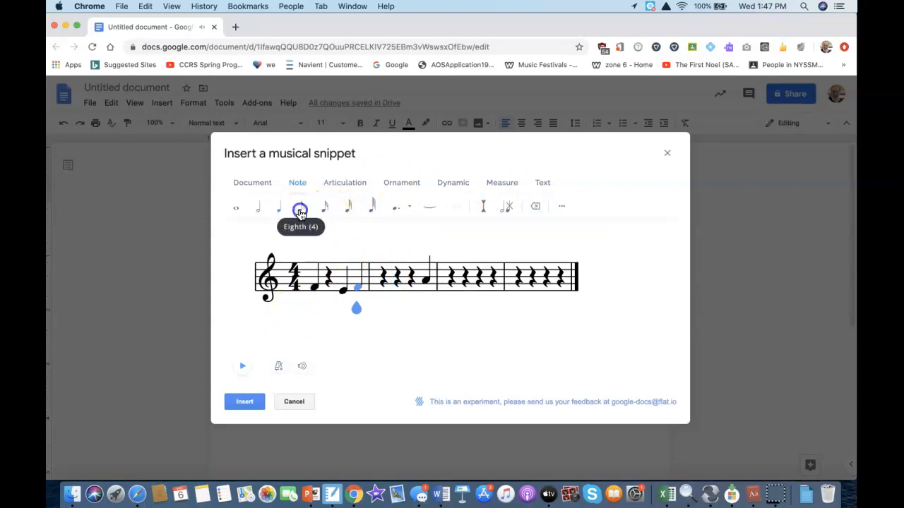
pyautogui.click(346, 295)
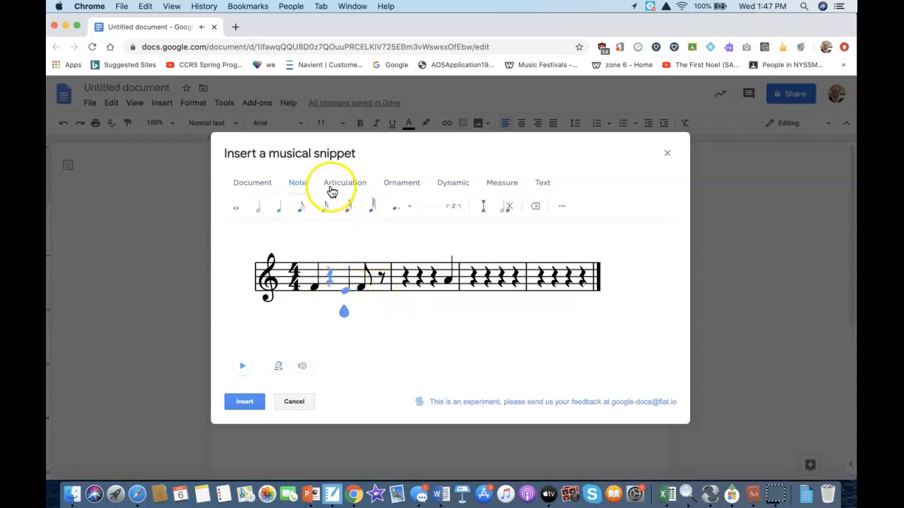
pyautogui.click(301, 206)
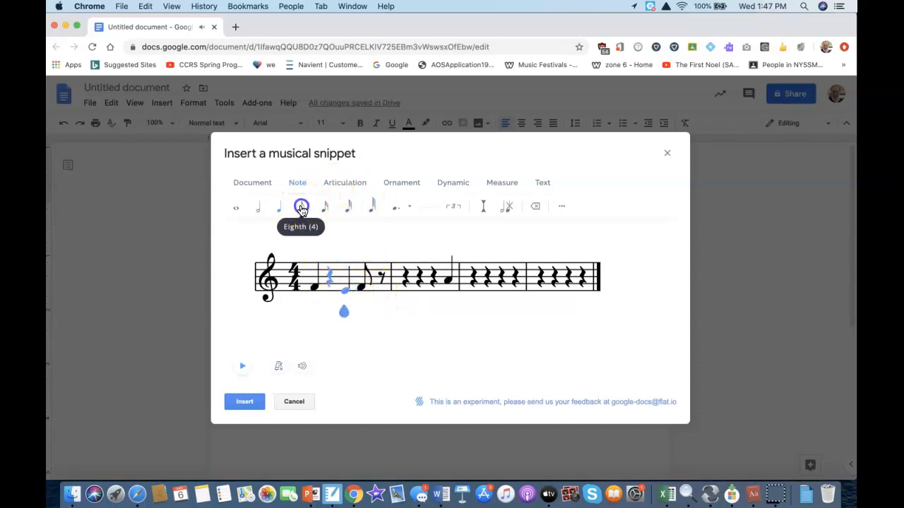
pyautogui.click(332, 289)
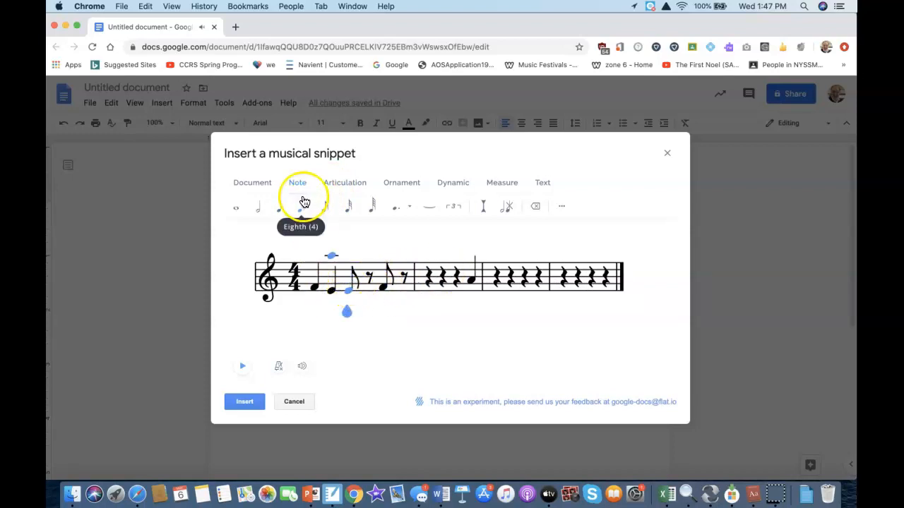
# Step: Delete the notes on the first three beats of the first measure
pyautogui.click(537, 207)
pyautogui.click(534, 209)
pyautogui.click(533, 209)
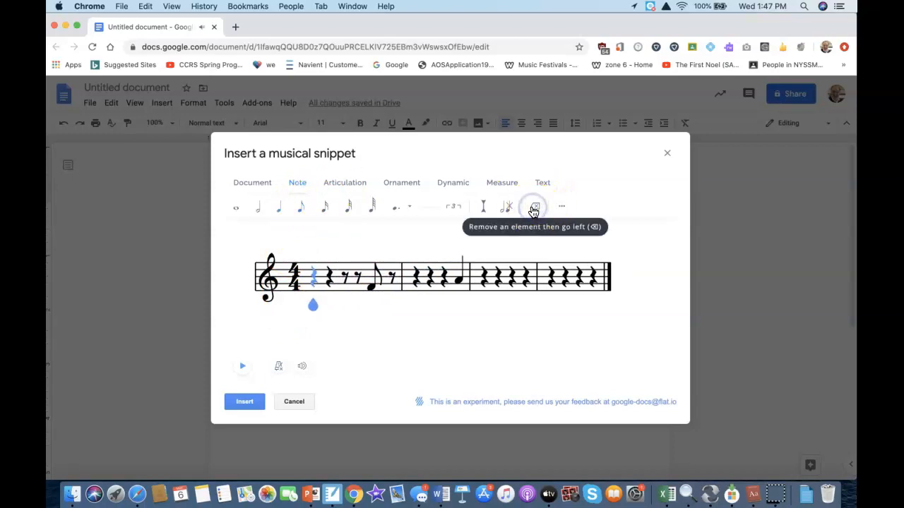
# Step: Place two eighth notes E on the first beat of the first measure
pyautogui.click(307, 212)
pyautogui.click(308, 215)
pyautogui.click(313, 298)
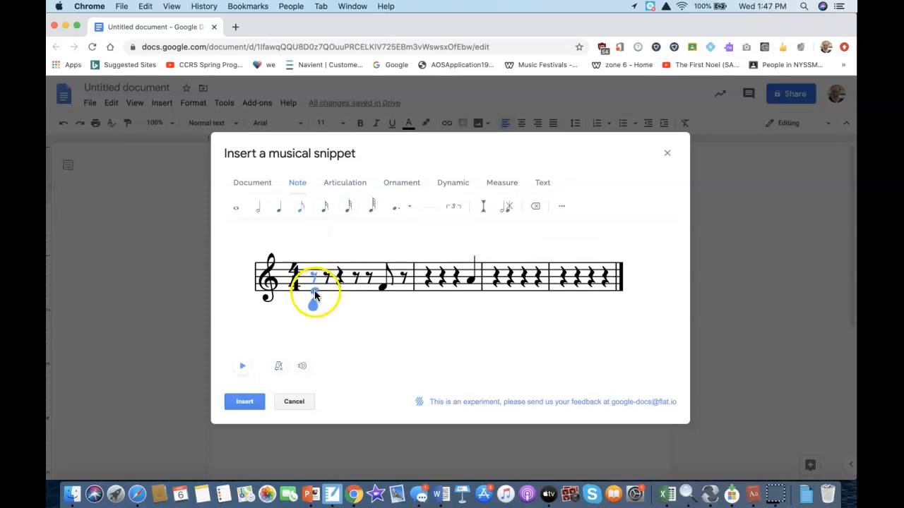
pyautogui.click(314, 295)
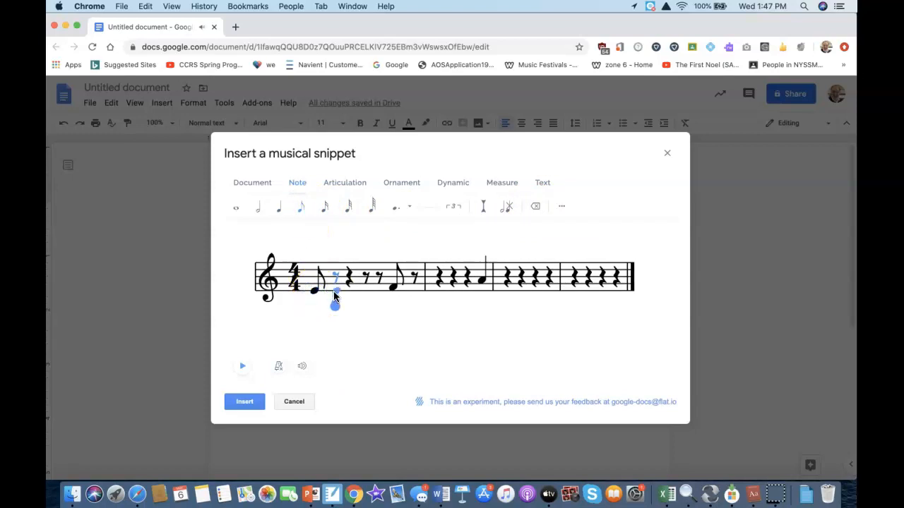
pyautogui.click(335, 296)
pyautogui.click(452, 263)
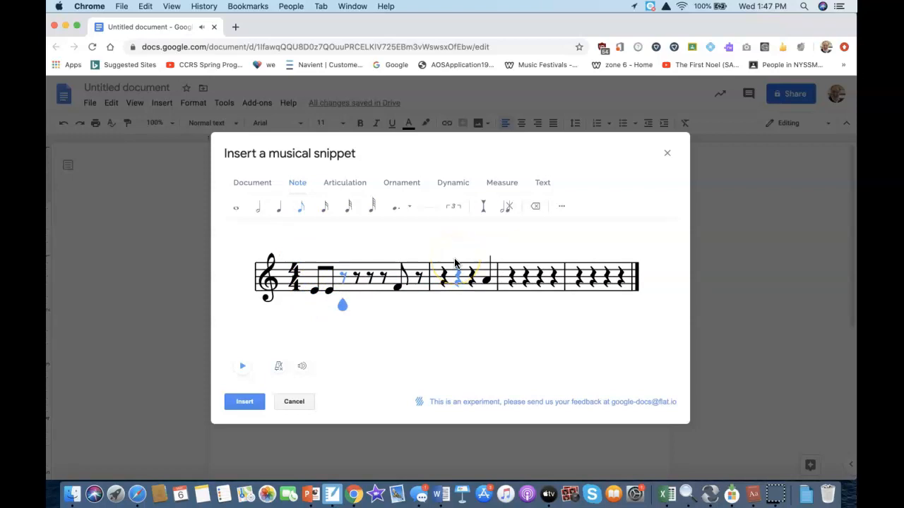
# Step: Fill beats two and three of the first measure with quarter notes G and E
pyautogui.click(341, 280)
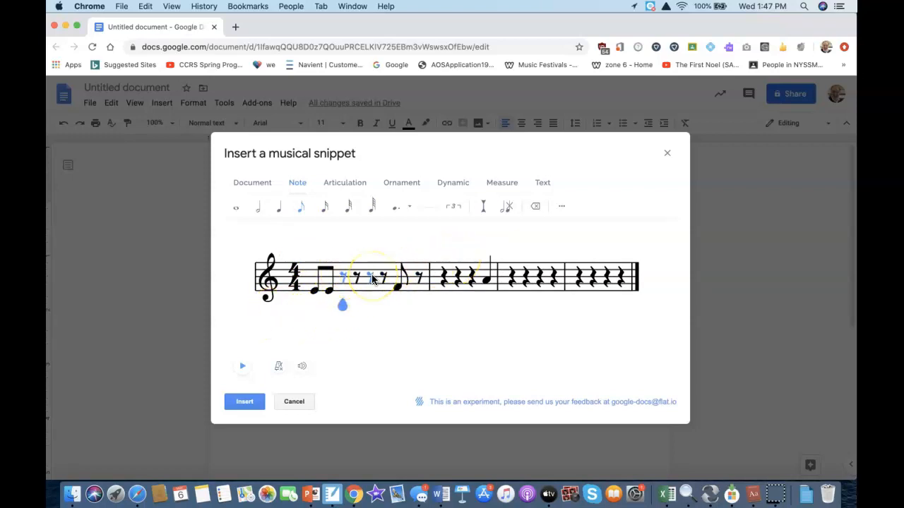
pyautogui.click(283, 207)
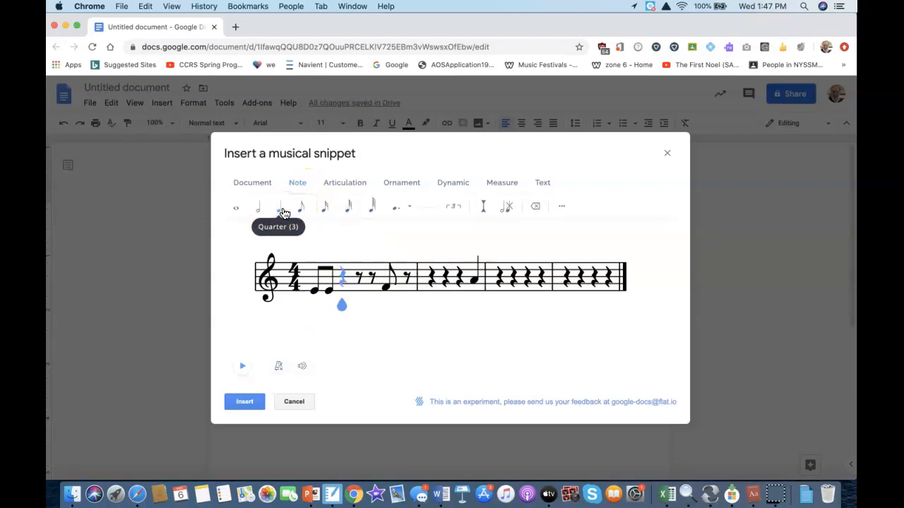
pyautogui.click(344, 288)
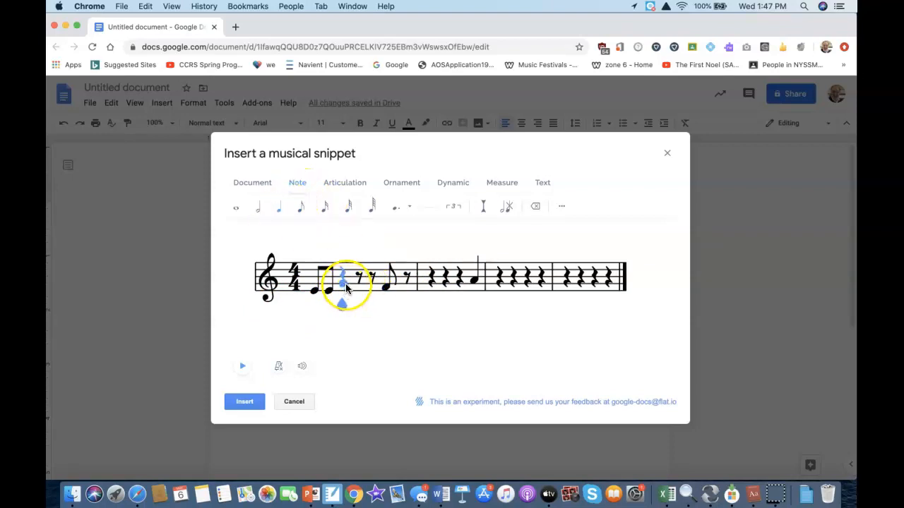
pyautogui.click(346, 285)
pyautogui.click(357, 288)
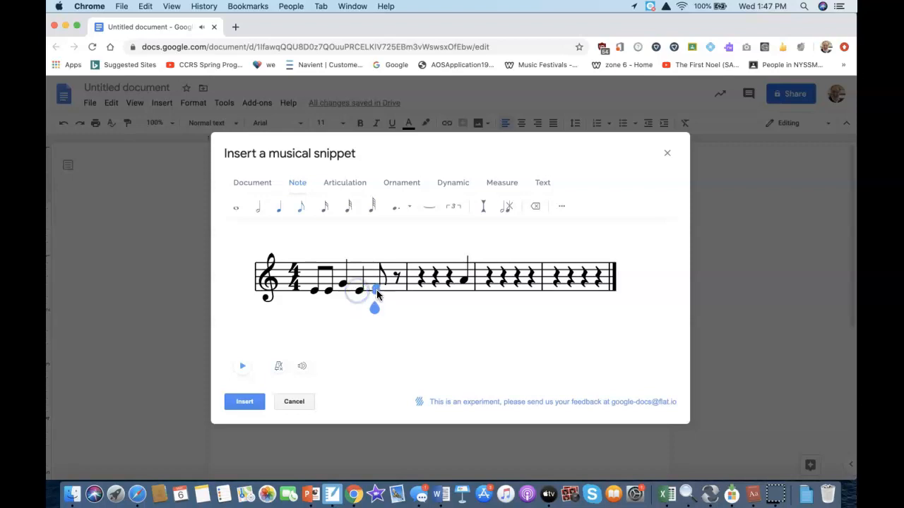
# Step: Place an eighth note G after the F at the end of the first measure
pyautogui.click(395, 281)
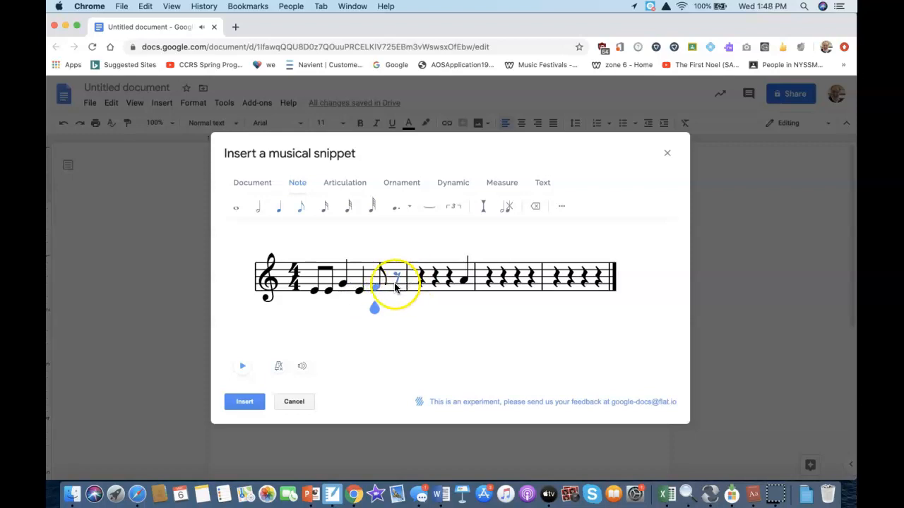
pyautogui.click(394, 286)
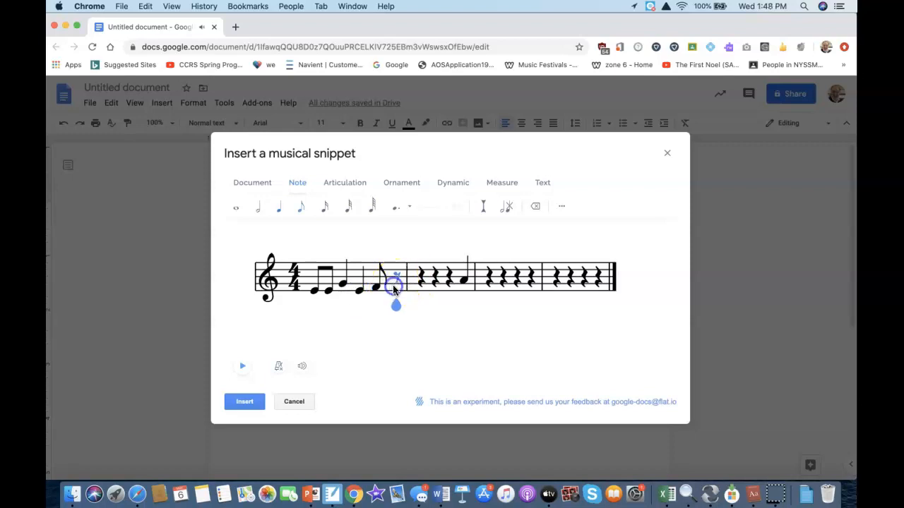
pyautogui.click(393, 284)
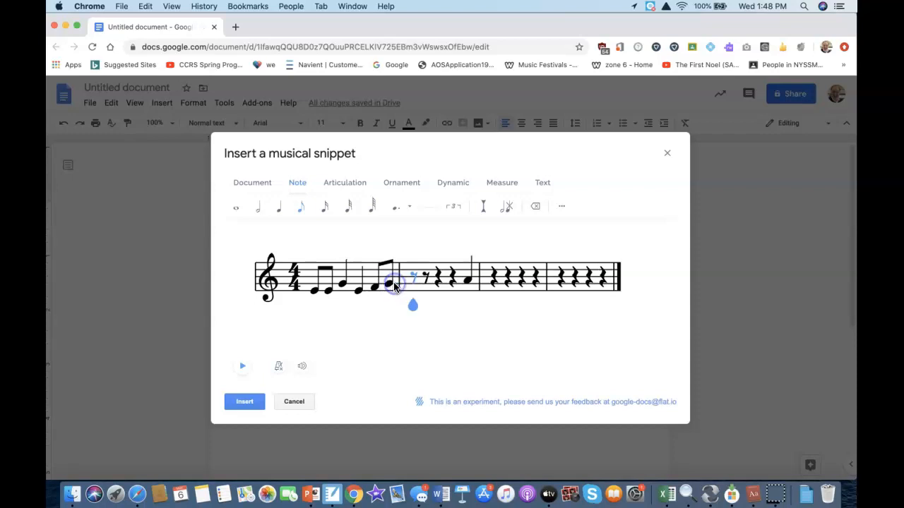
# Step: Add a staccato articulation to the first E of the first measure
pyautogui.click(493, 208)
pyautogui.click(347, 184)
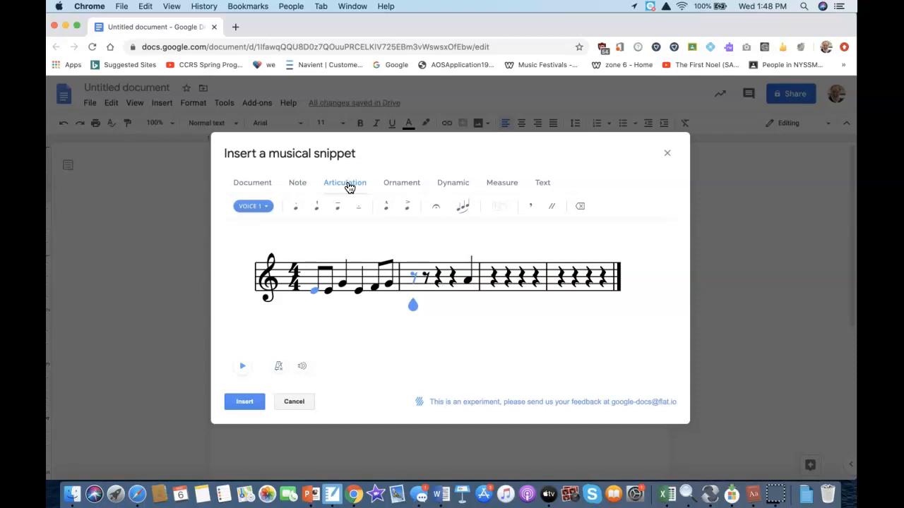
pyautogui.click(297, 209)
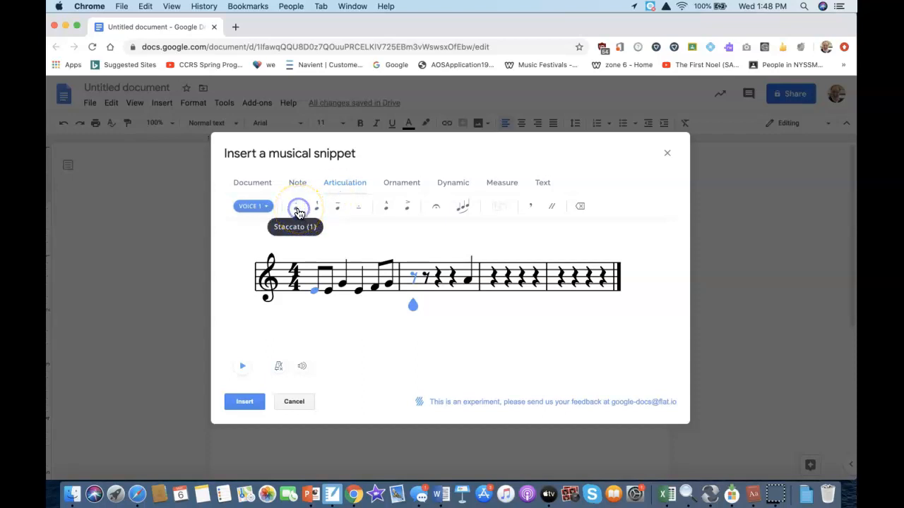
pyautogui.click(312, 287)
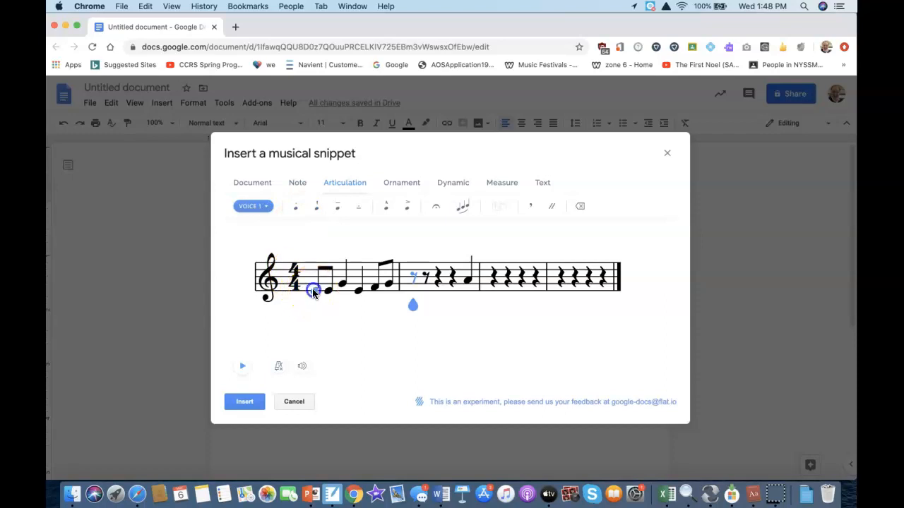
pyautogui.click(297, 211)
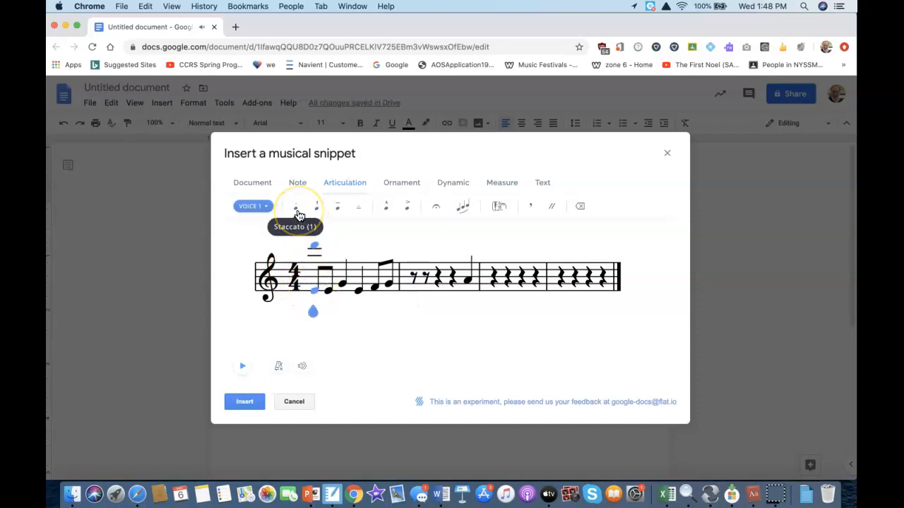
pyautogui.click(298, 213)
pyautogui.click(313, 281)
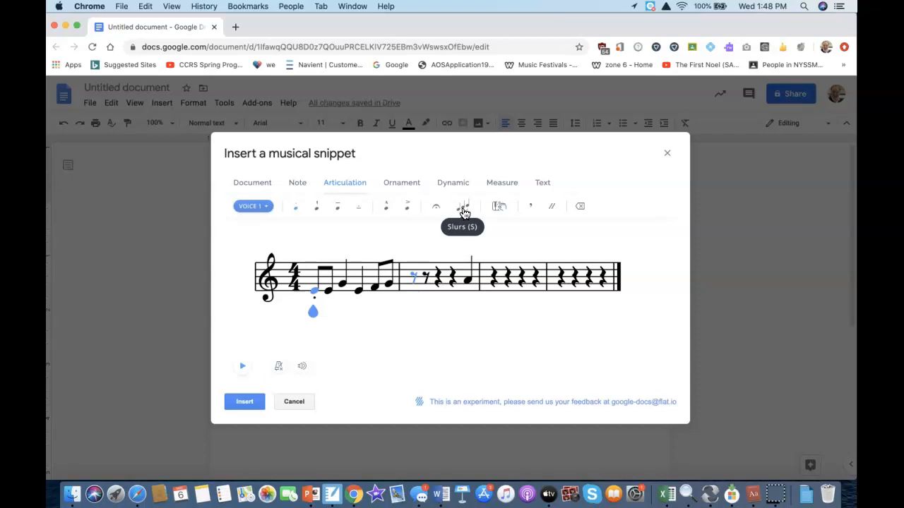
# Step: Add a slur starting on the first E and extend its end to the second-beat G
pyautogui.click(462, 207)
pyautogui.click(326, 293)
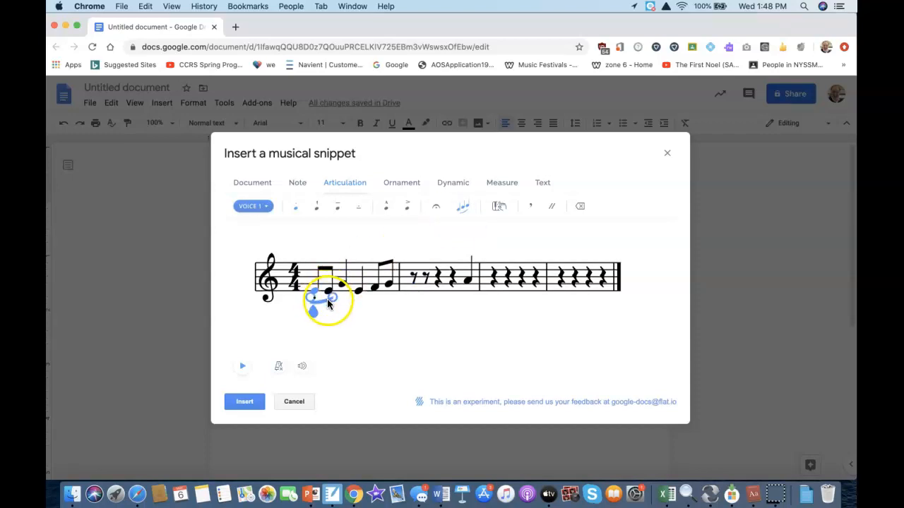
pyautogui.moveTo(332, 298); pyautogui.dragTo(375, 268)
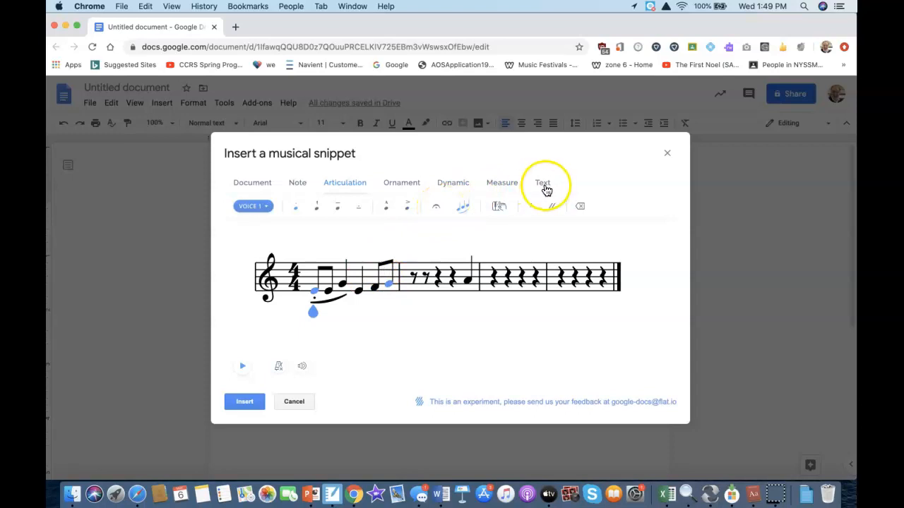
# Step: Delete the staccato E and the slur, and re-enter a plain eighth note E on the first beat
pyautogui.click(581, 208)
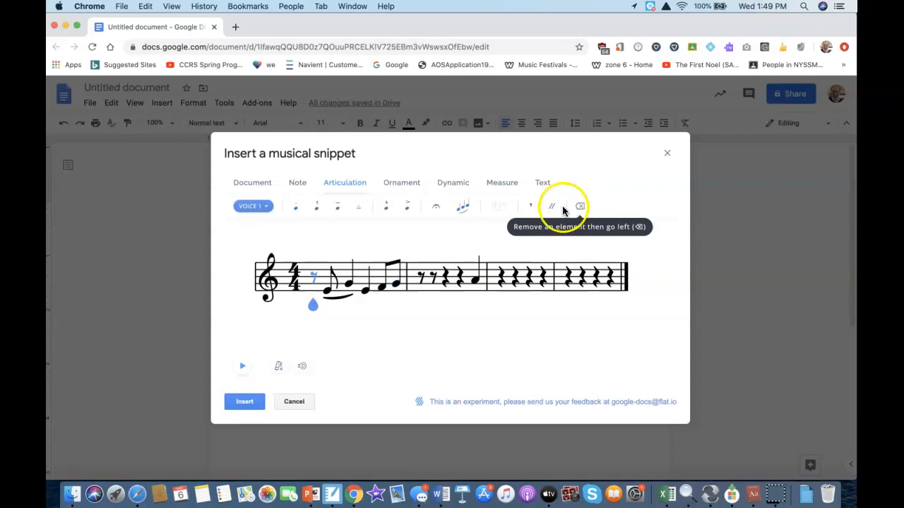
pyautogui.click(348, 297)
pyautogui.press('BackSpace')
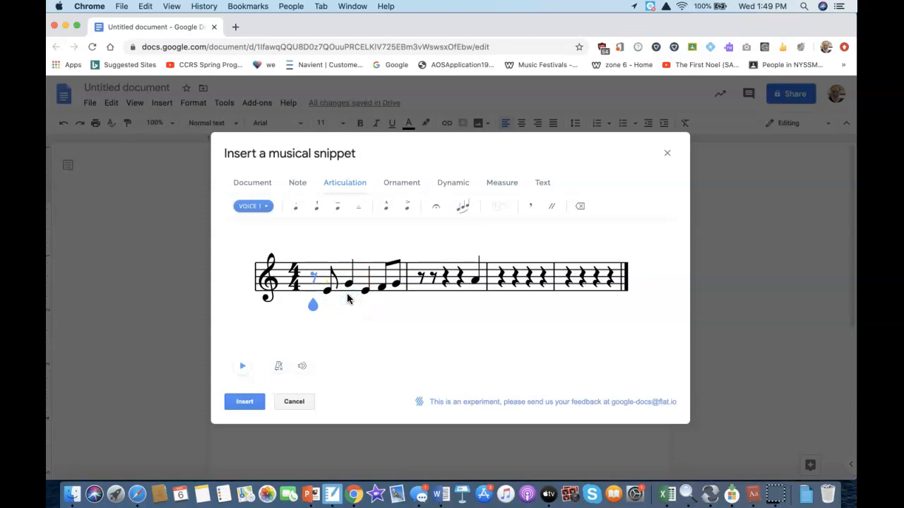
pyautogui.click(311, 289)
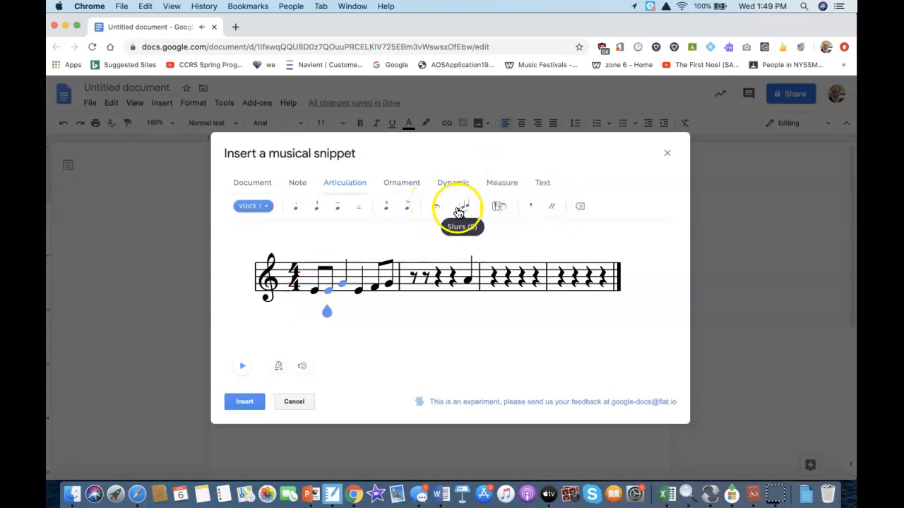
# Step: Change the first measure's second eighth note to G and add a piano (p) dynamic on the second-beat quarter note
pyautogui.click(403, 186)
pyautogui.click(466, 185)
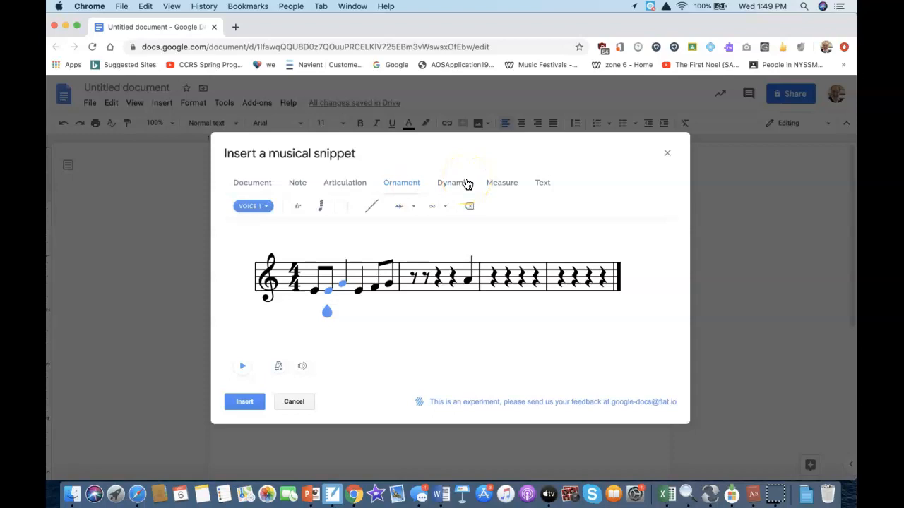
pyautogui.click(465, 185)
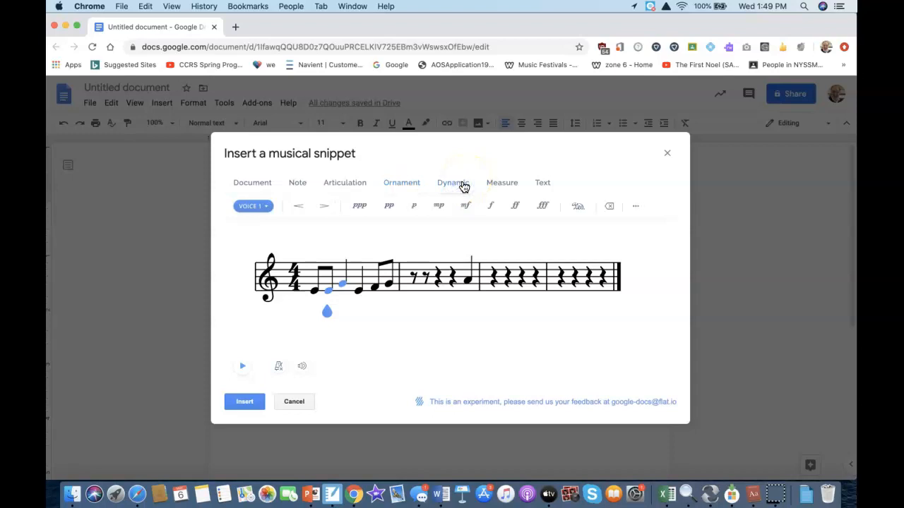
pyautogui.click(413, 209)
pyautogui.click(311, 301)
pyautogui.click(310, 295)
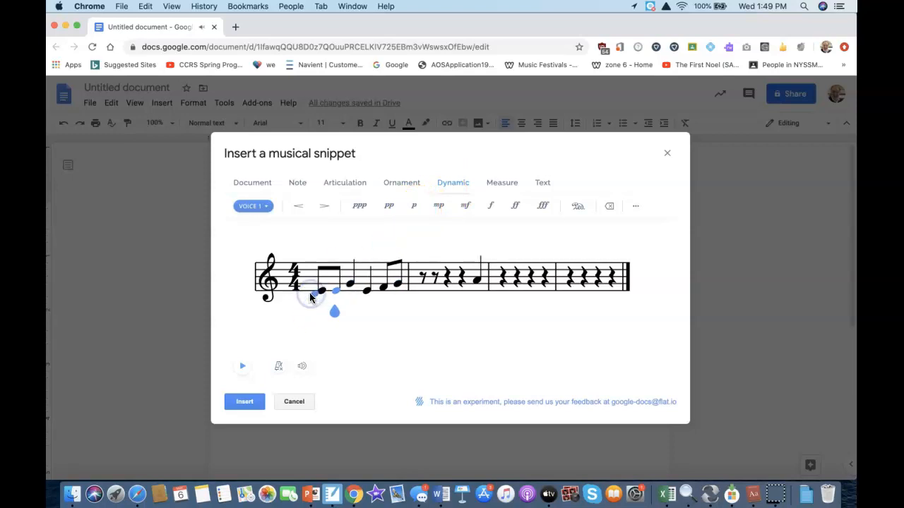
pyautogui.click(415, 206)
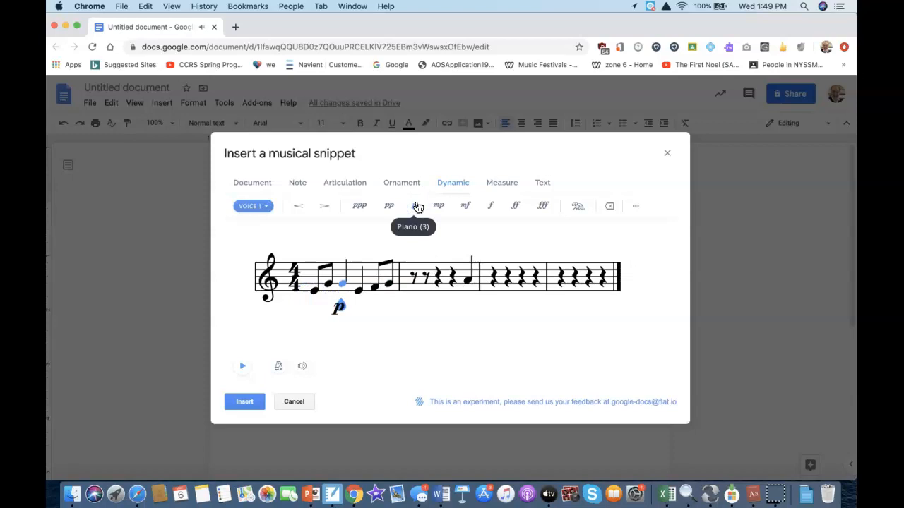
# Step: Play the melody back twice from the first note, stopping playback each time
pyautogui.click(263, 191)
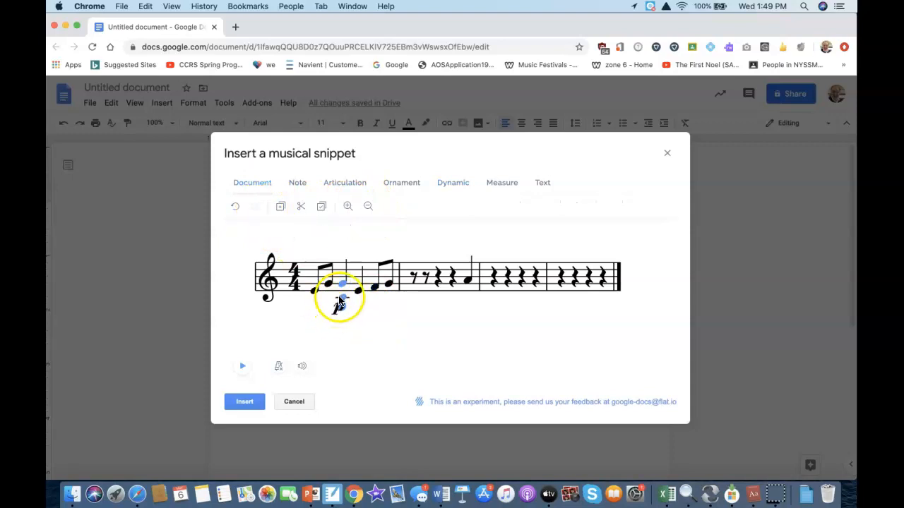
pyautogui.click(312, 293)
pyautogui.click(242, 368)
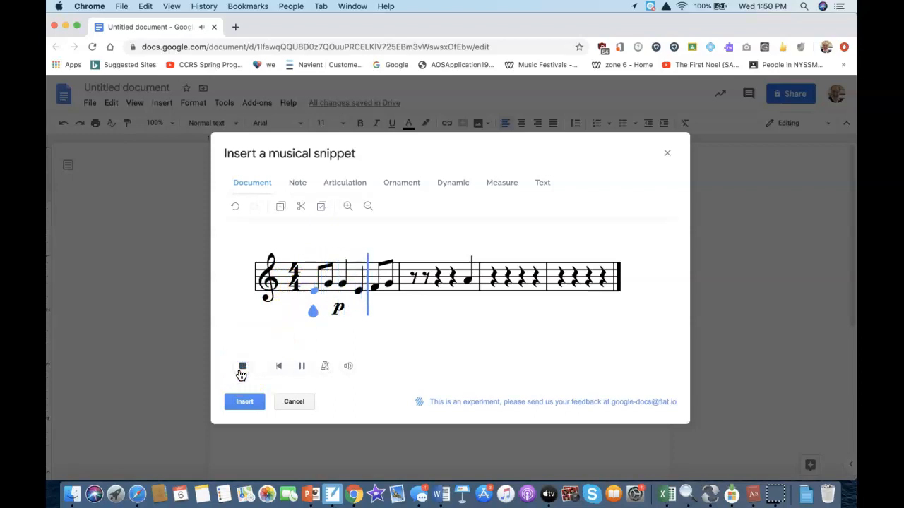
pyautogui.click(242, 367)
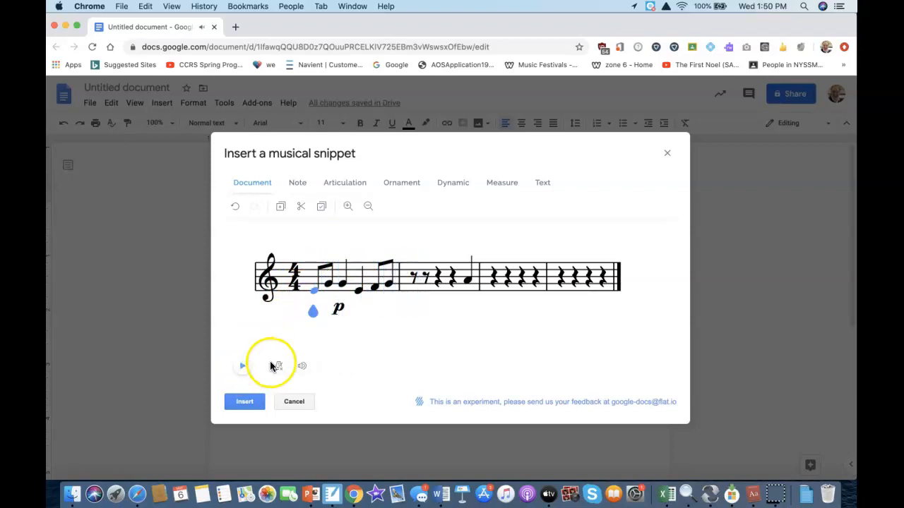
pyautogui.click(312, 300)
pyautogui.click(239, 369)
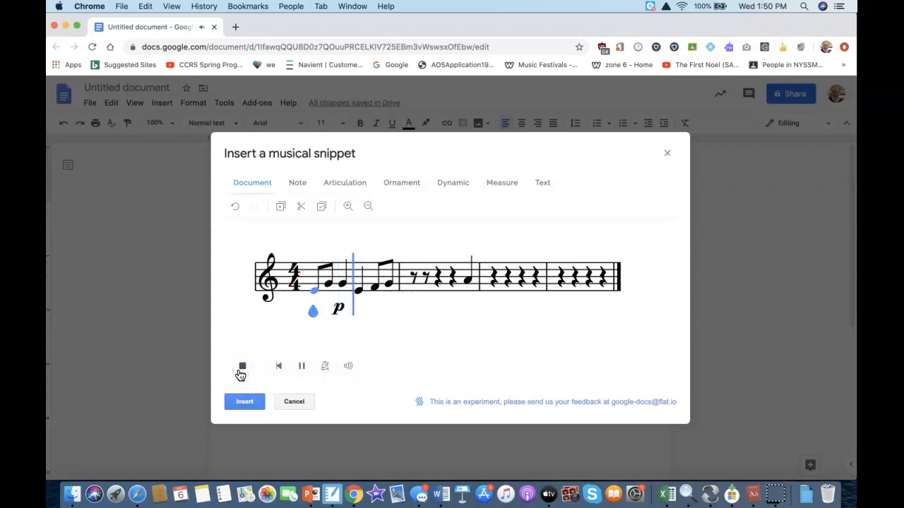
pyautogui.click(241, 368)
pyautogui.click(336, 311)
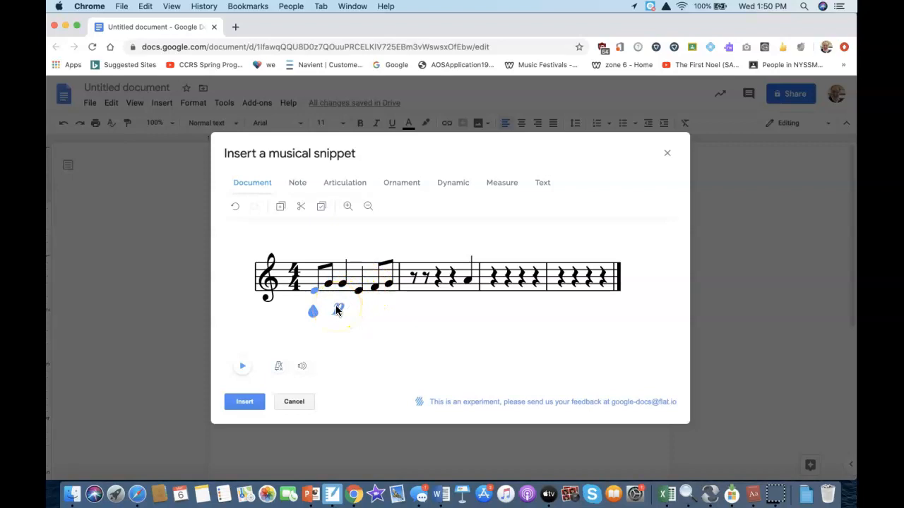
pyautogui.click(455, 182)
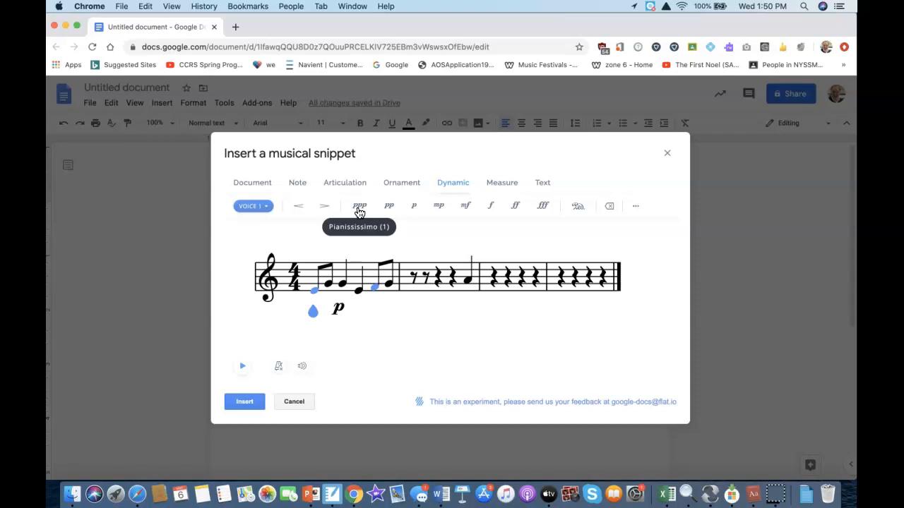
pyautogui.click(389, 206)
pyautogui.click(364, 210)
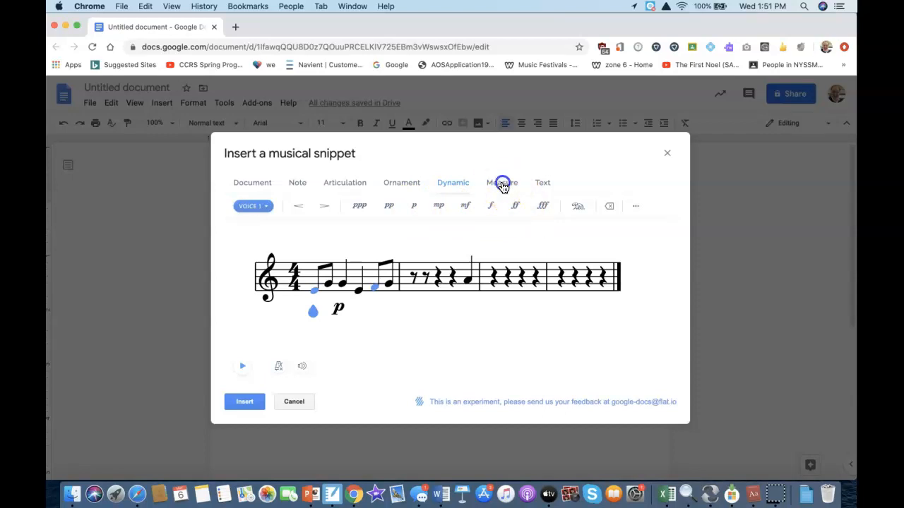
# Step: Set the snippet's key signature to one sharp
pyautogui.moveTo(502, 183)
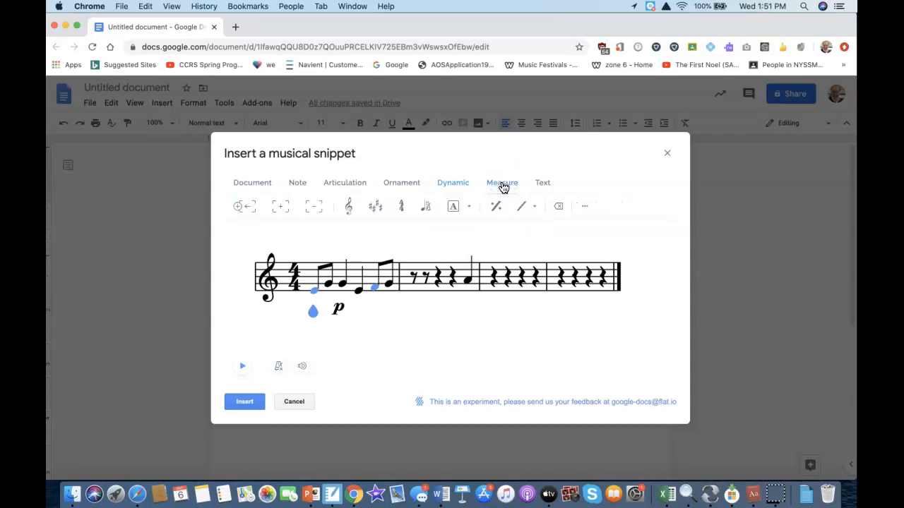
pyautogui.click(502, 185)
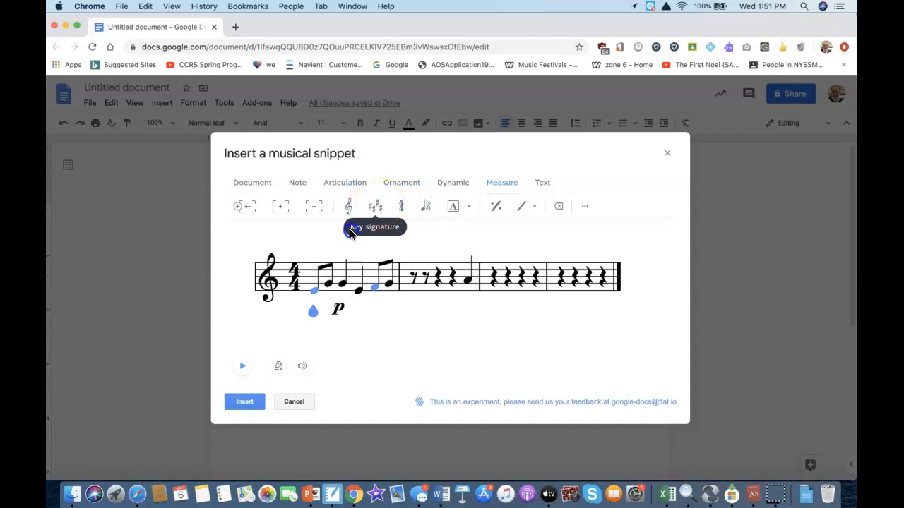
pyautogui.click(378, 207)
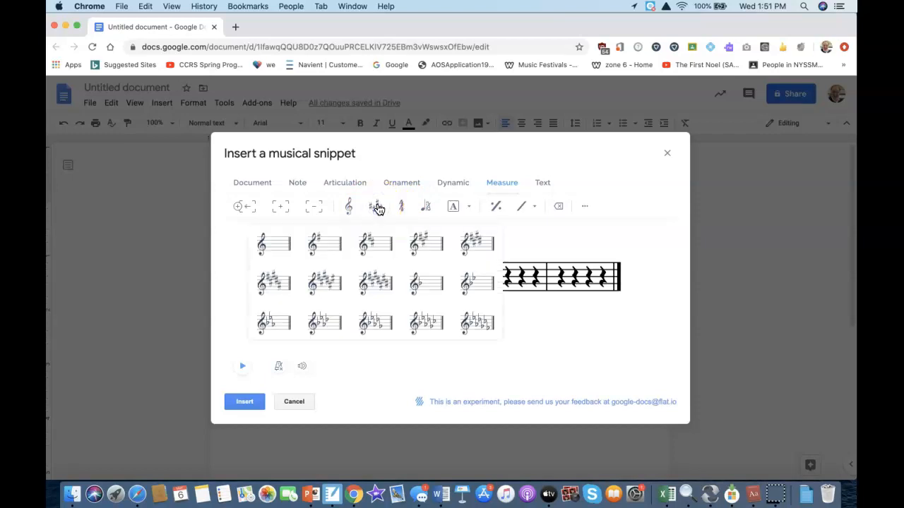
pyautogui.click(324, 245)
pyautogui.click(287, 269)
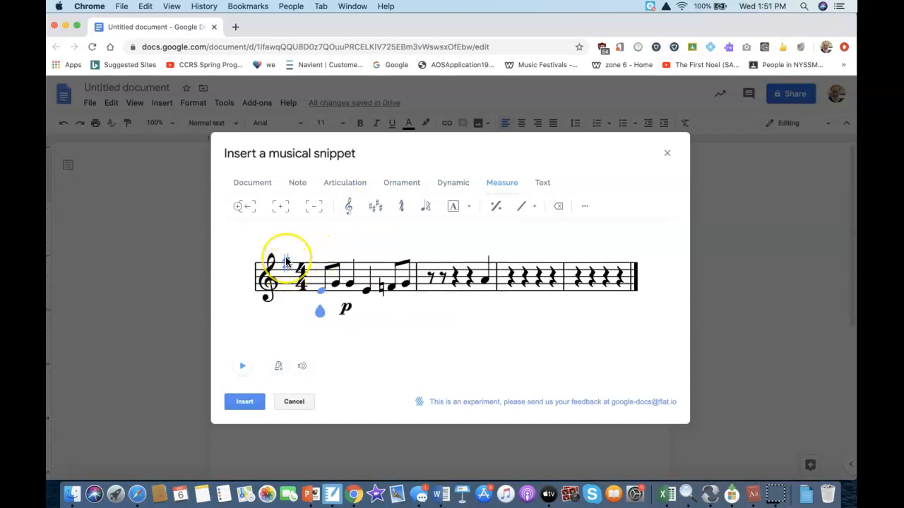
pyautogui.click(304, 286)
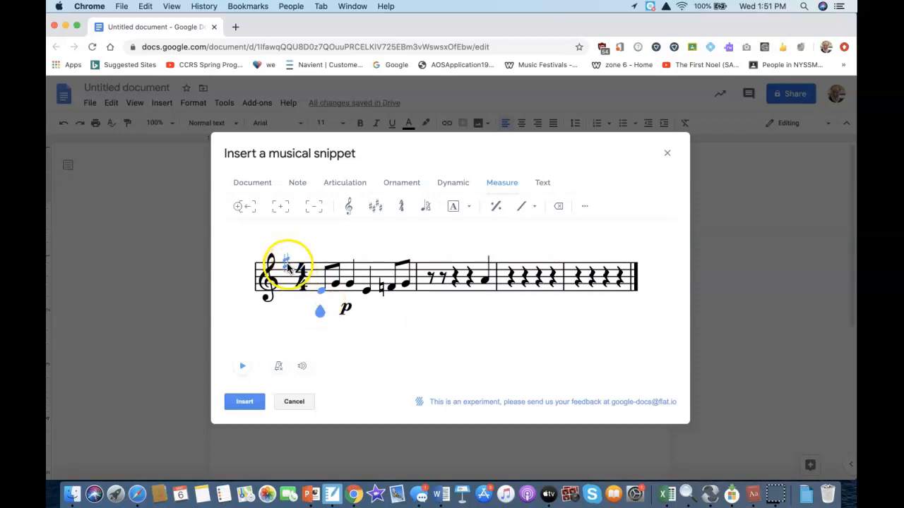
pyautogui.click(368, 312)
pyautogui.click(322, 296)
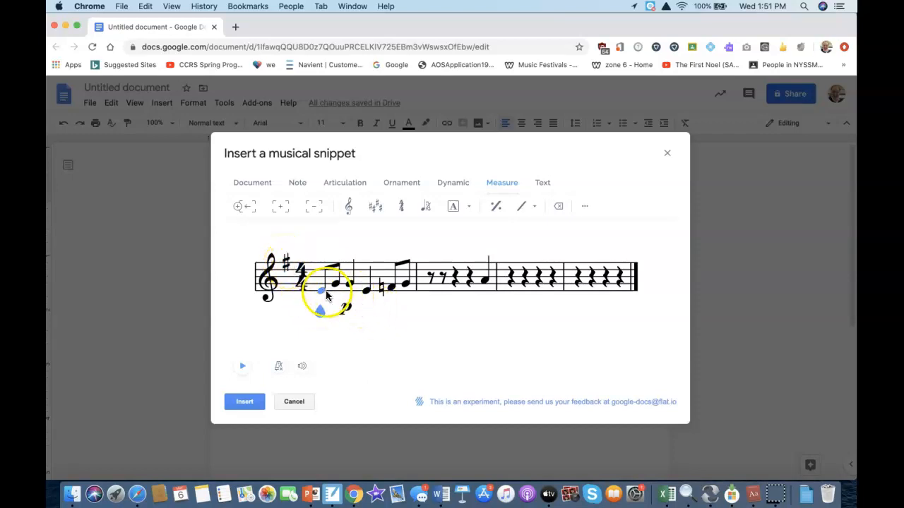
# Step: Insert the finished musical snippet into the document
pyautogui.click(252, 398)
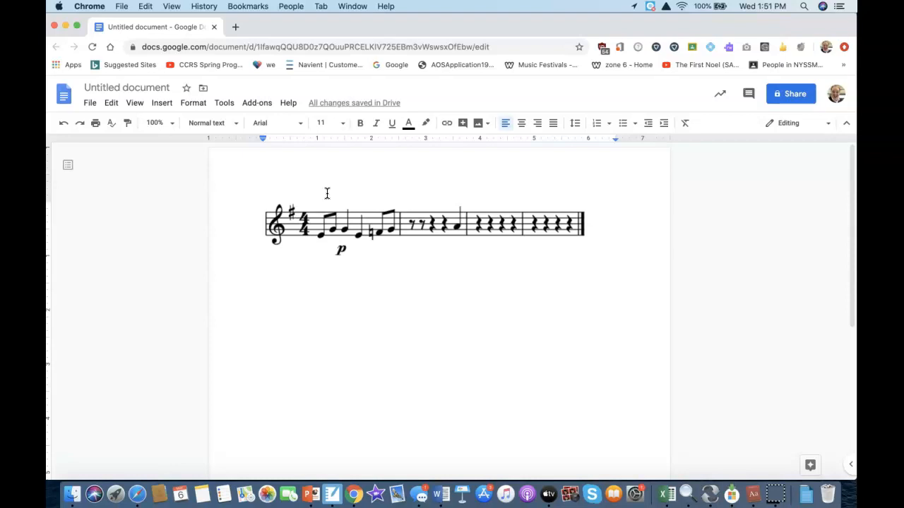
pyautogui.click(257, 250)
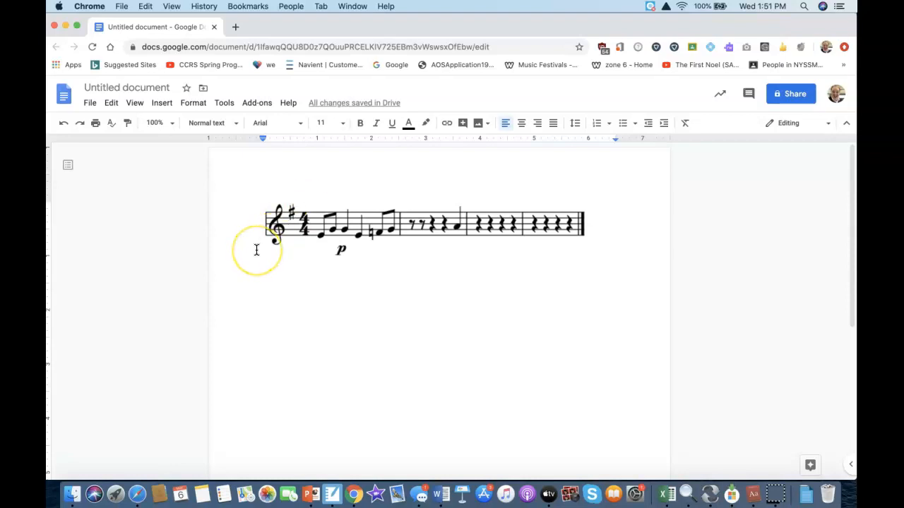